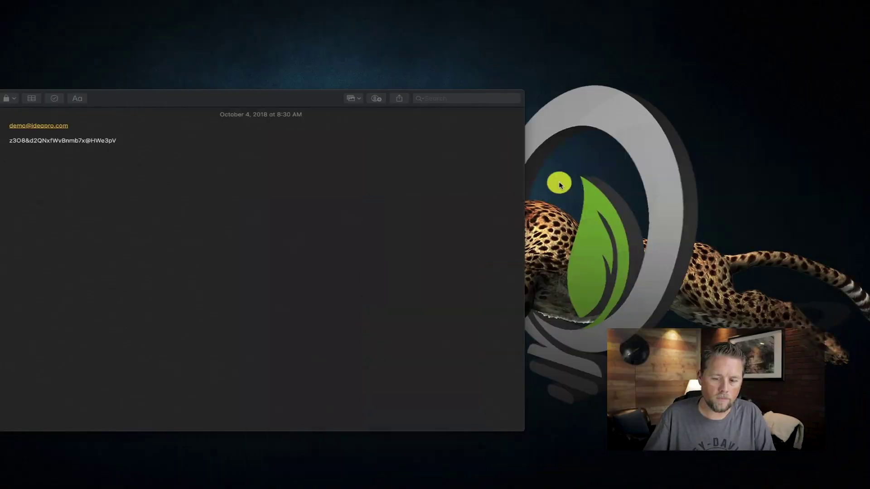
Open a new private incognito window in Google Chrome
mouse_move(5, 139)
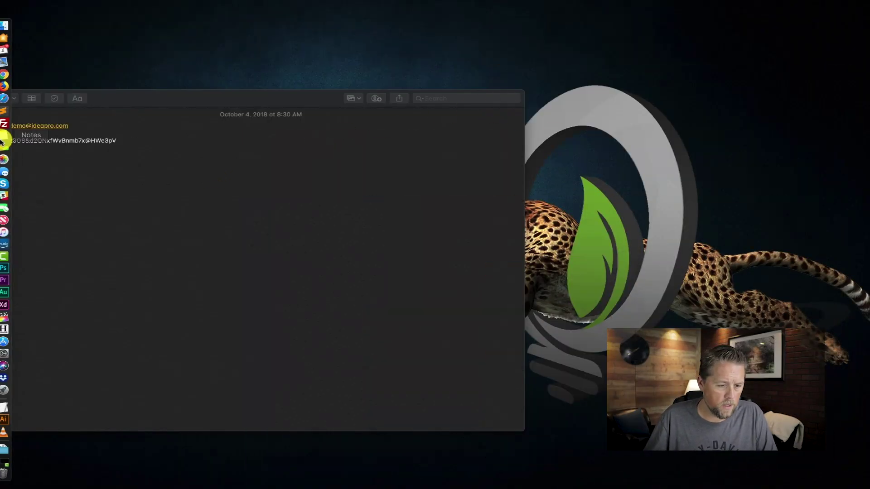
left_click(10, 75)
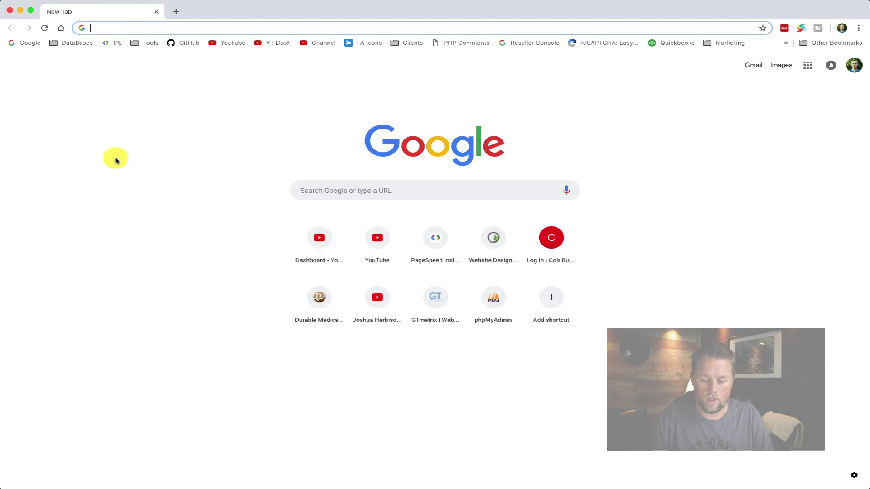
key("super+shift+n")
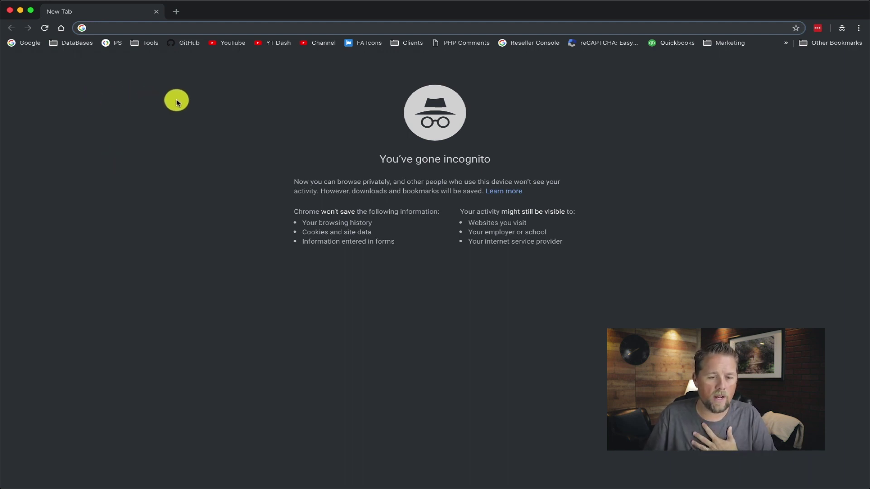
mouse_move(113, 5)
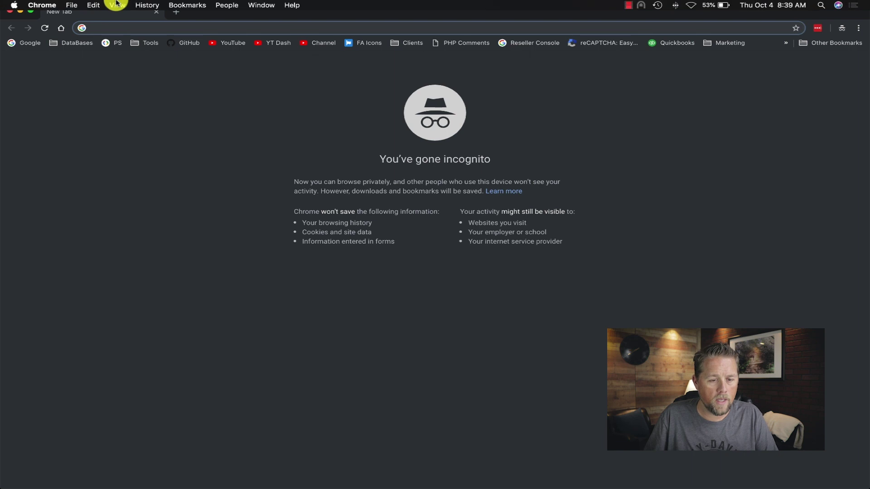
left_click(72, 5)
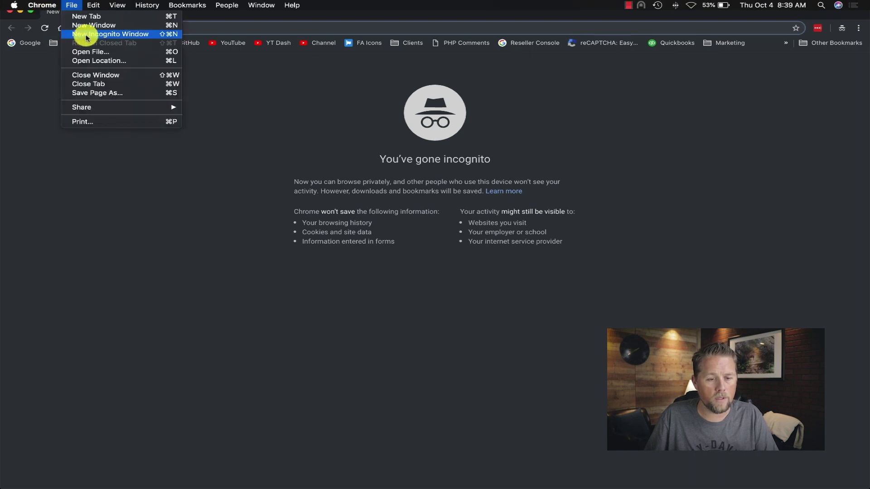
left_click(151, 36)
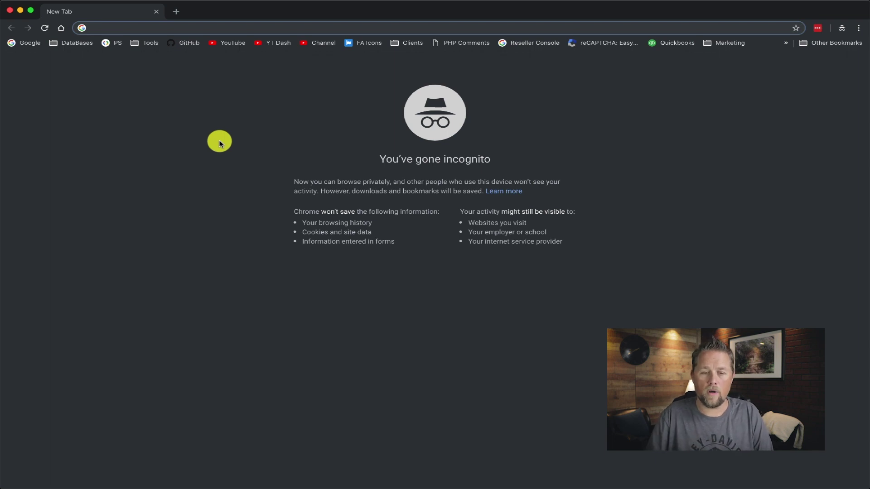
Go to ideapro.tv/wp-admin and log in with the autofilled credentials
type("ideapro")
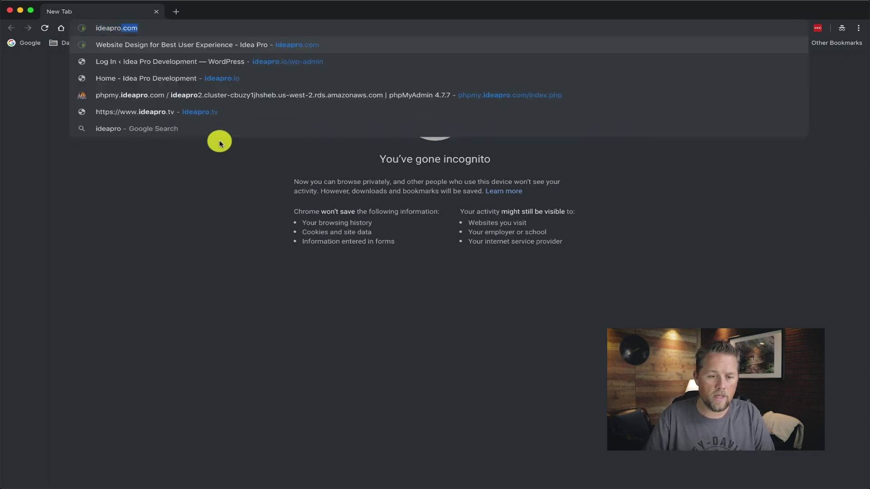
type(".")
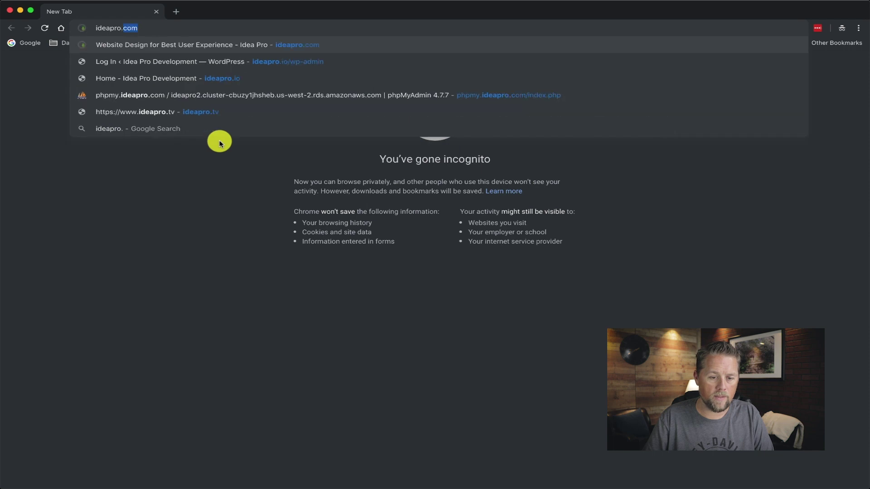
type("tx")
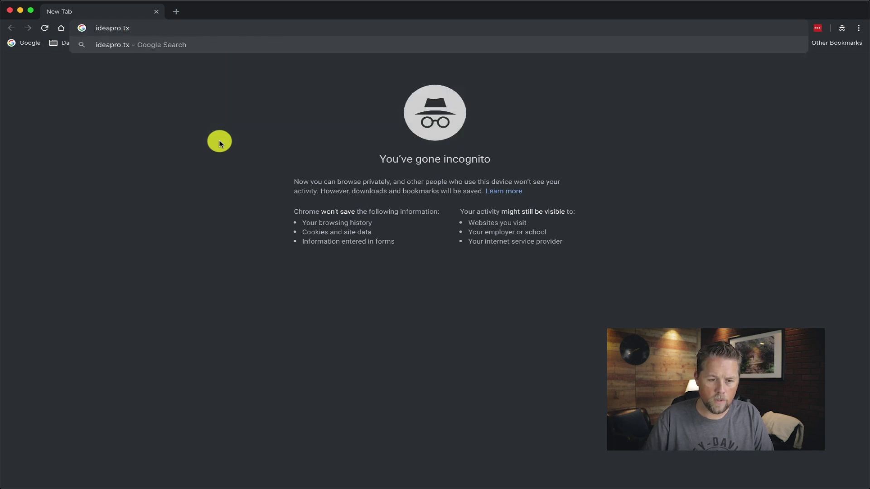
key("BackSpace")
type("v/")
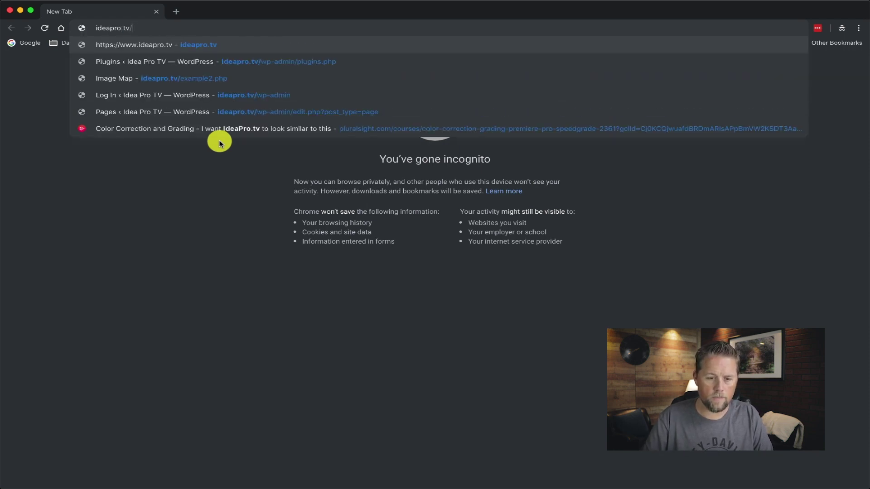
type("wp")
key("BackSpace")
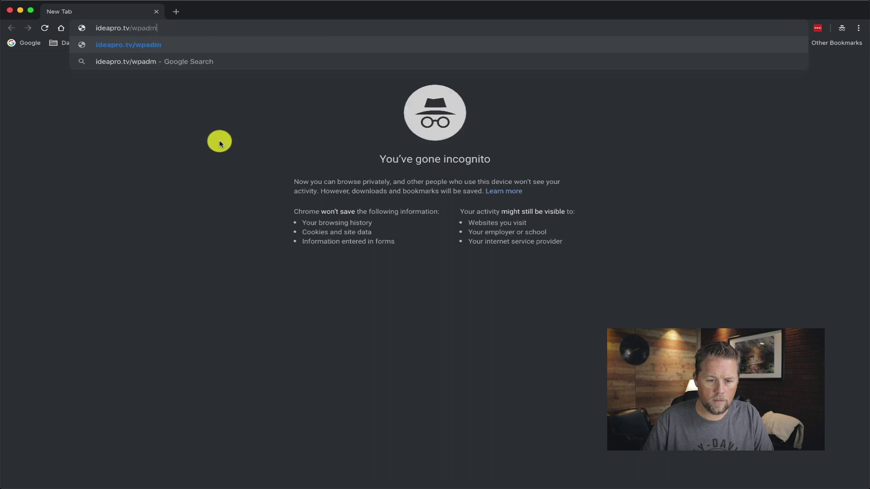
type("-admin")
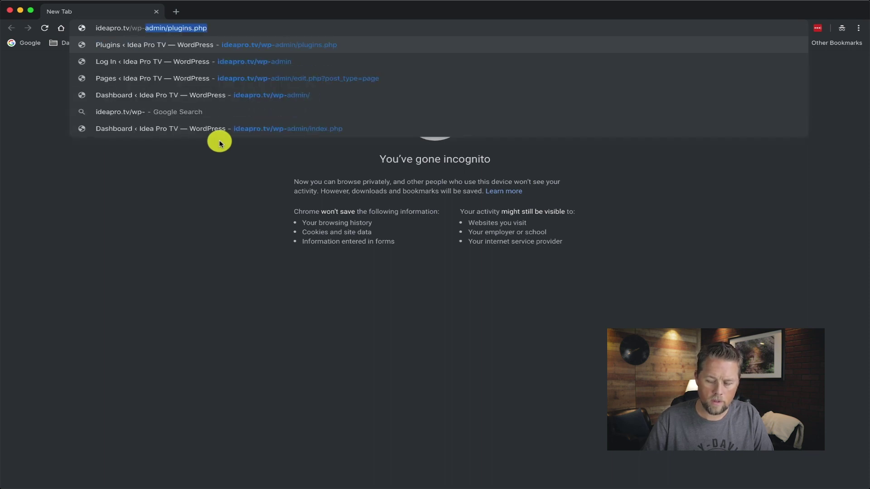
key("Return")
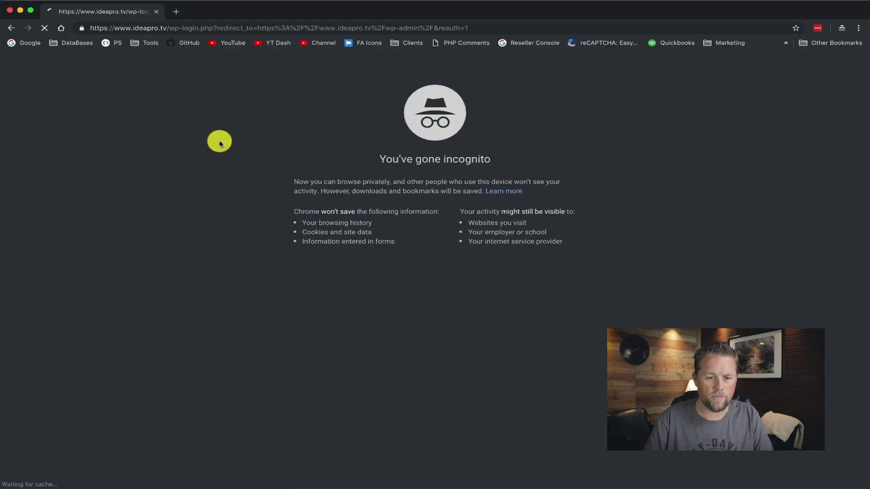
key("Return")
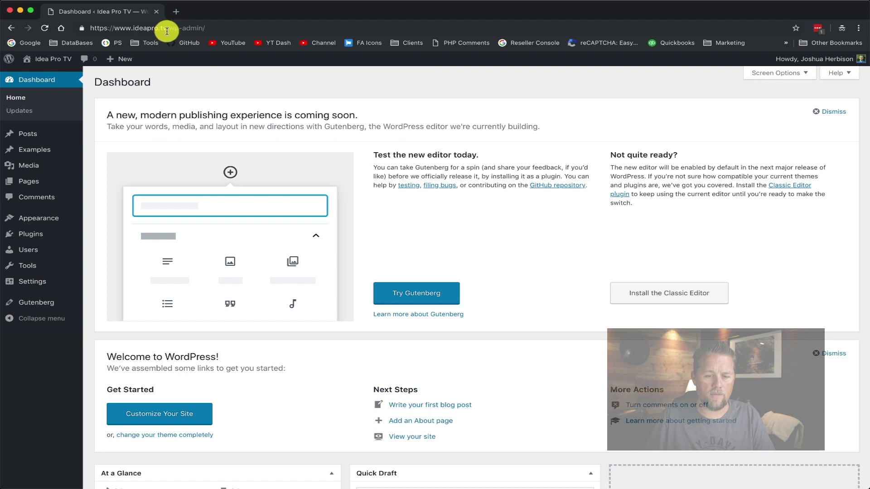
Open Plugins in the sidebar and go to the Add New plugins page
left_click(43, 240)
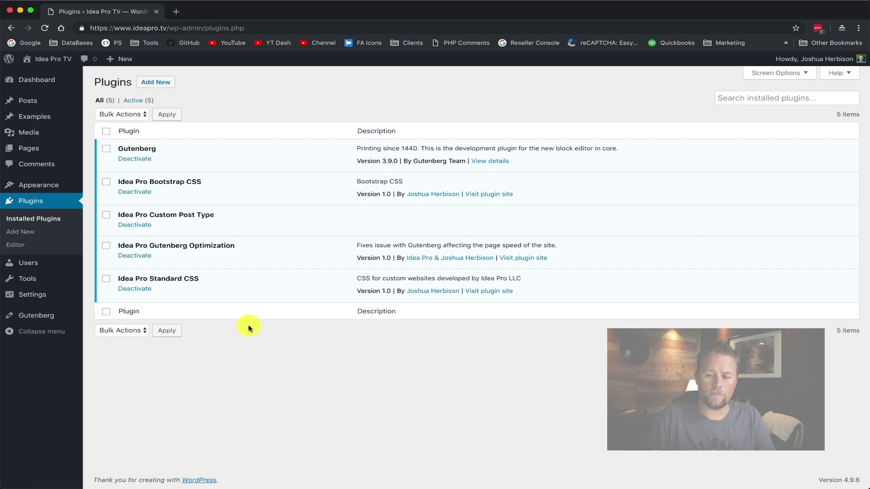
left_click(157, 86)
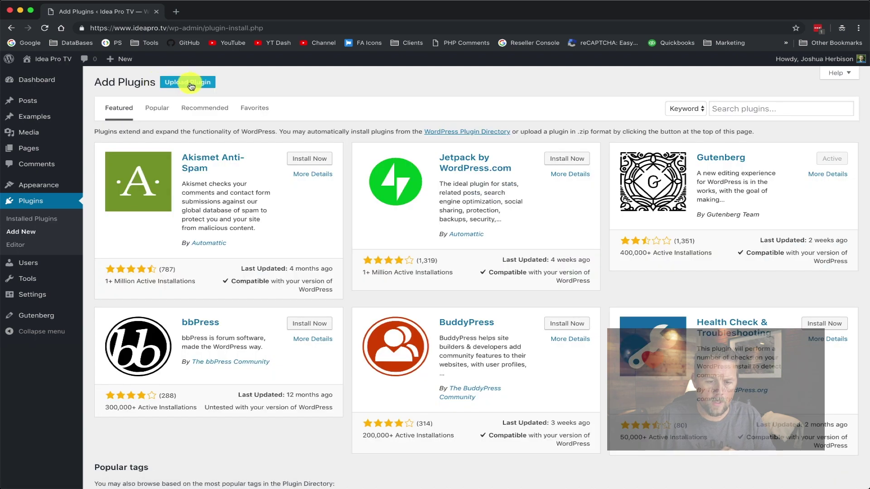
Search the plugin directory for 'gmail smtp'
left_click(725, 109)
type("gmail")
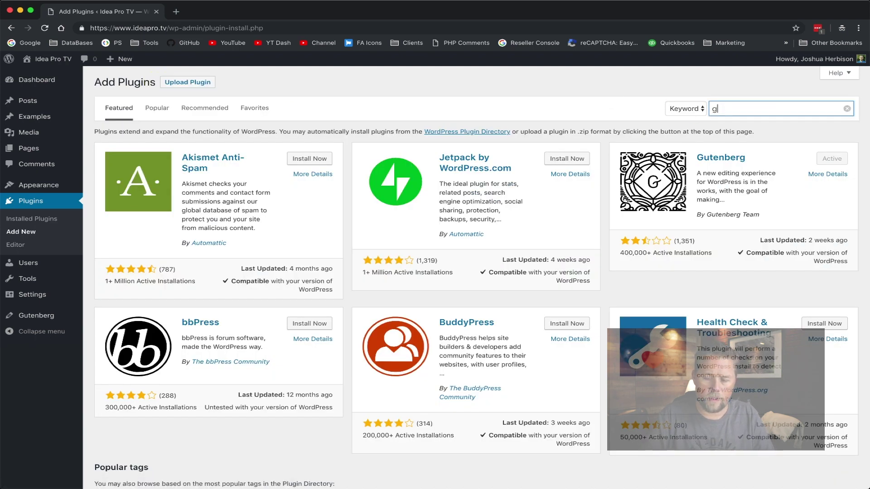
type(" smtp")
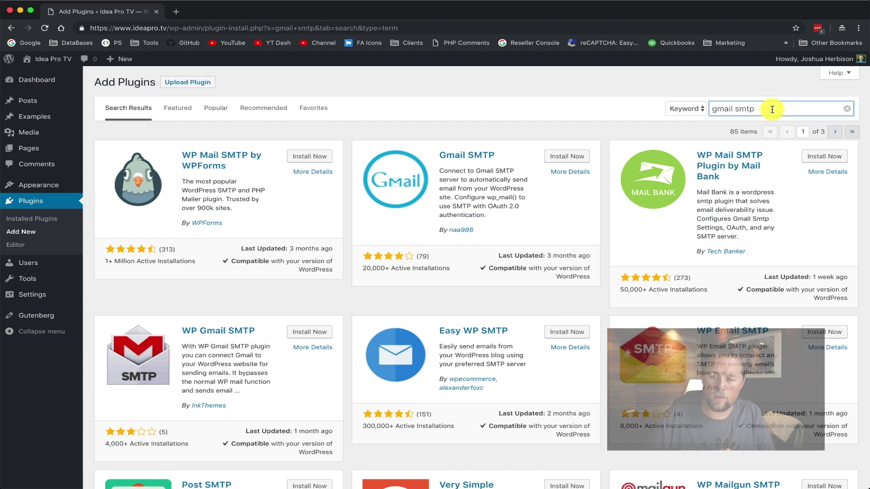
left_click_drag(773, 109, 695, 110)
Search for 'postman smtp', then install and activate Post SMTP Mailer/Email Log
type("postman ")
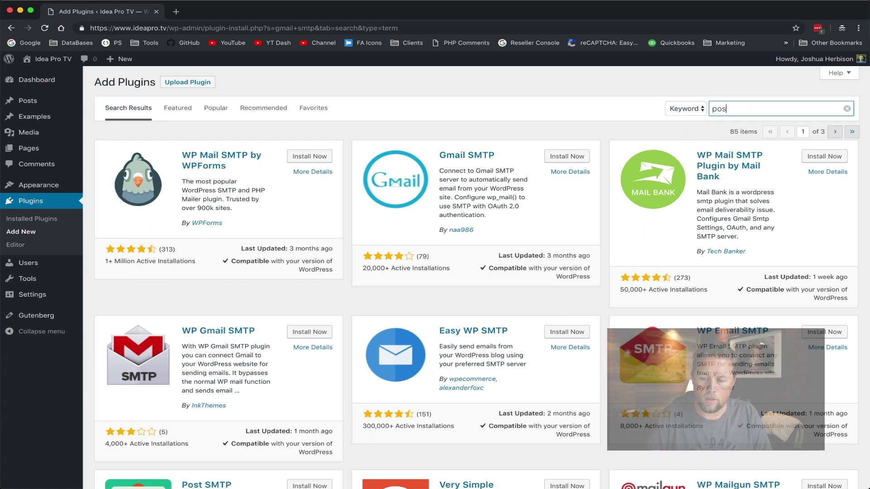
type("smtp")
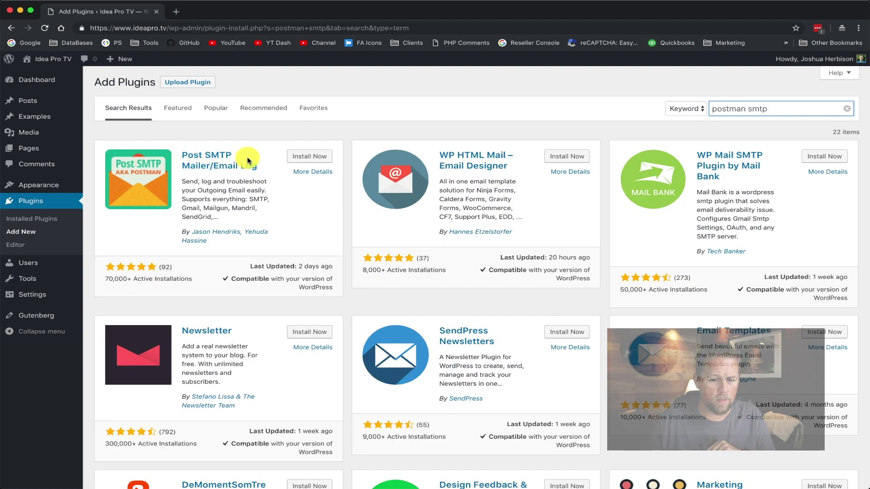
left_click_drag(253, 167, 178, 154)
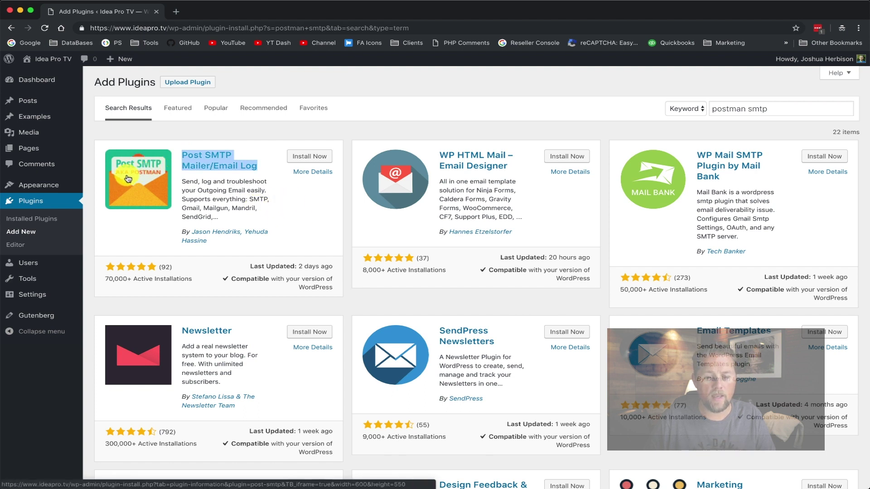
left_click(297, 206)
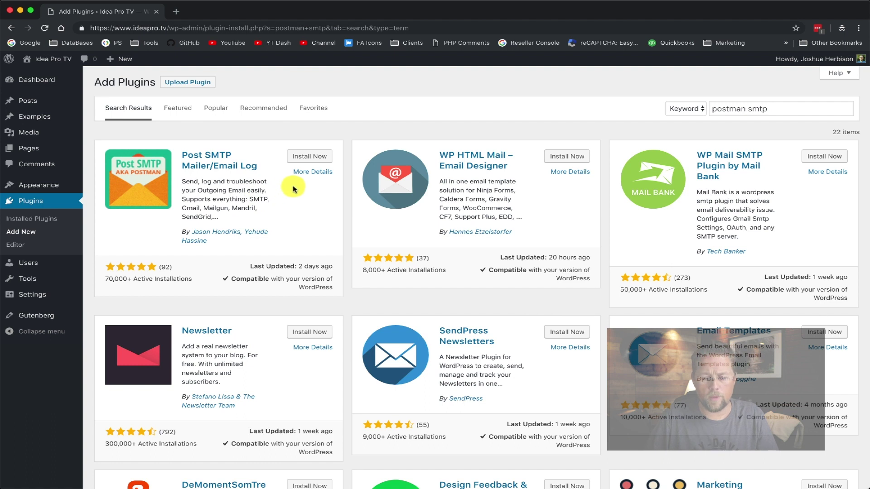
left_click(325, 158)
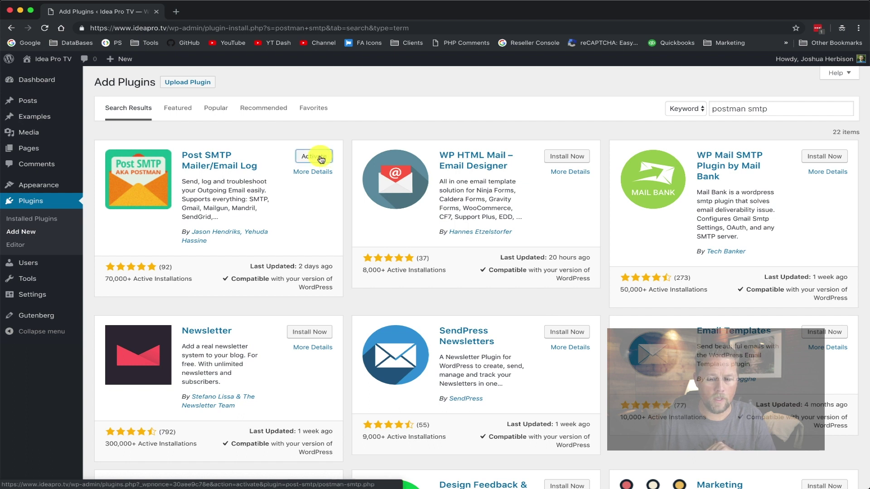
left_click(321, 159)
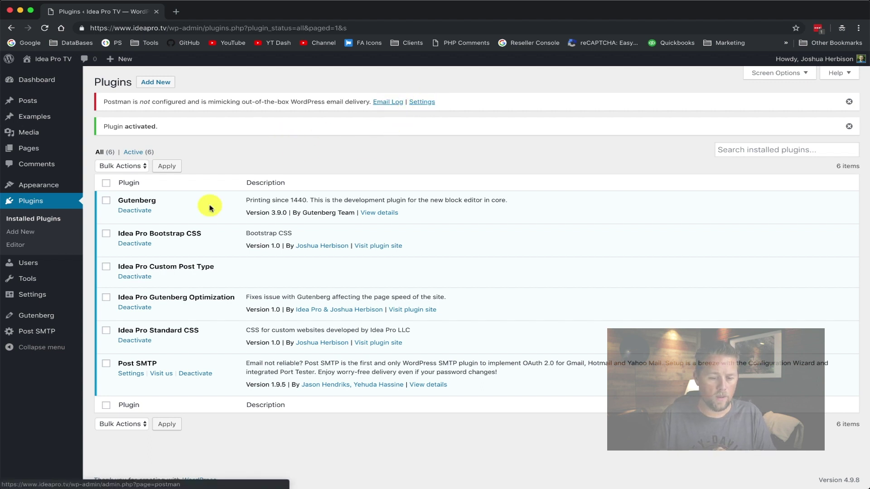
Open Post SMTP, note the not-configured warning, and start the Setup Wizard
mouse_move(38, 335)
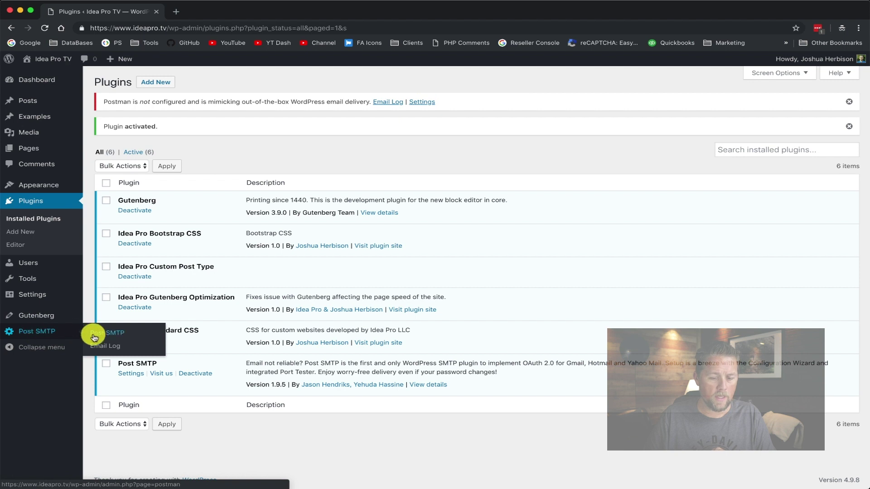
left_click(116, 338)
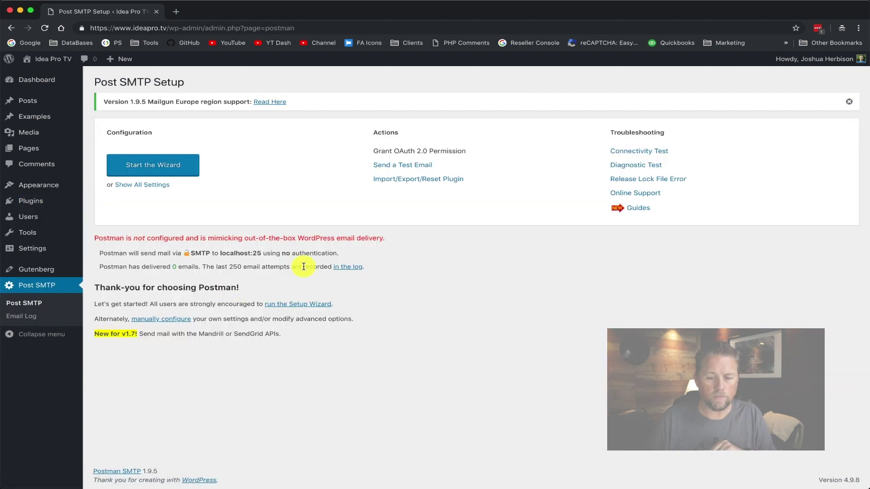
left_click_drag(109, 237, 329, 249)
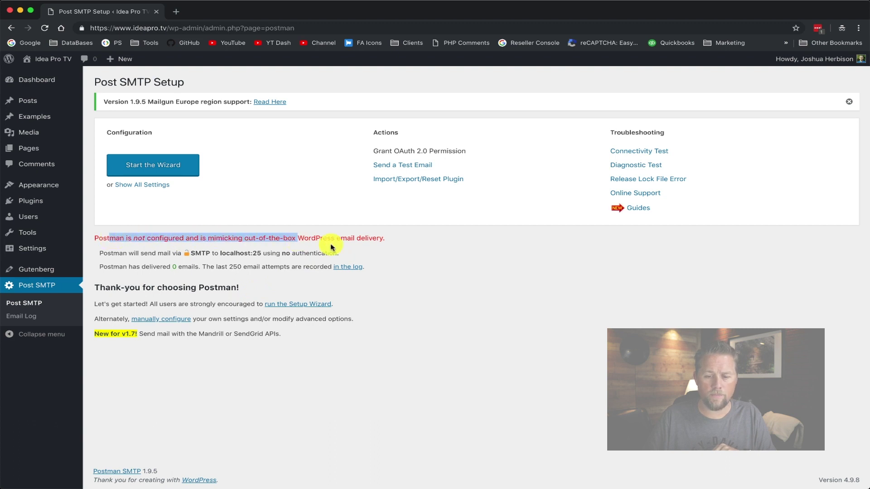
left_click(423, 247)
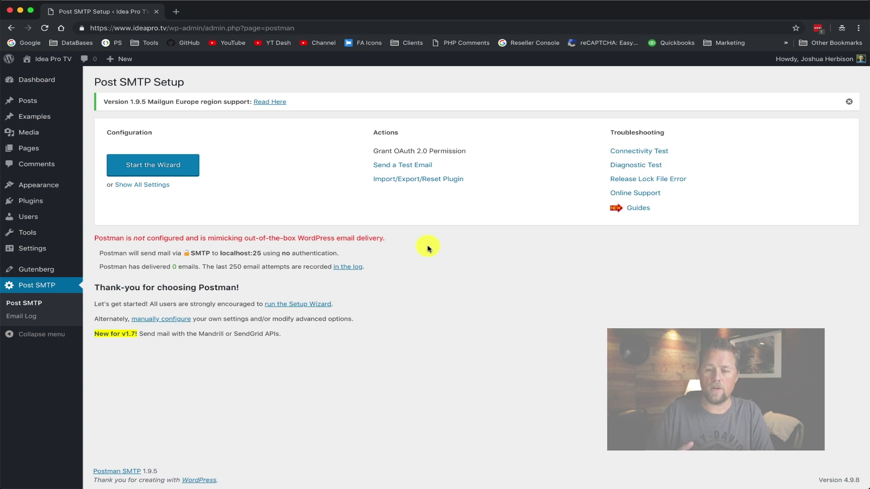
left_click(176, 166)
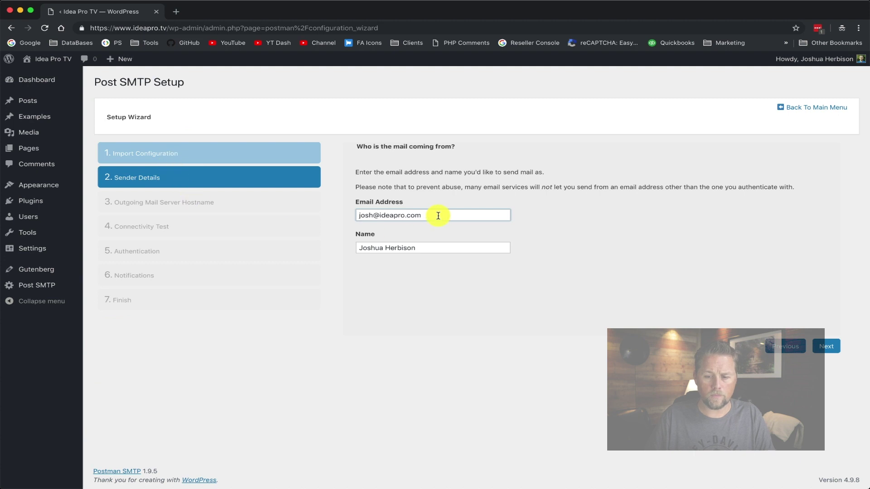
Enter the sender e-mail address, check the sender name, and continue to the mail server step
left_click_drag(438, 216, 312, 216)
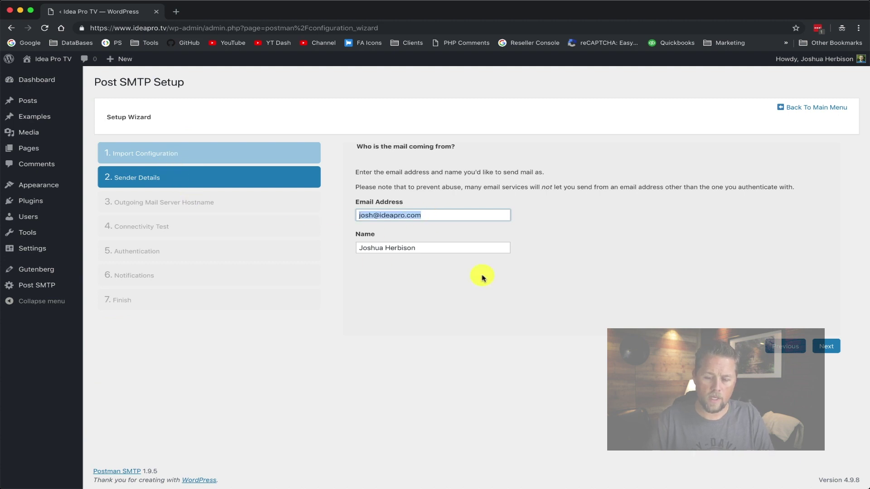
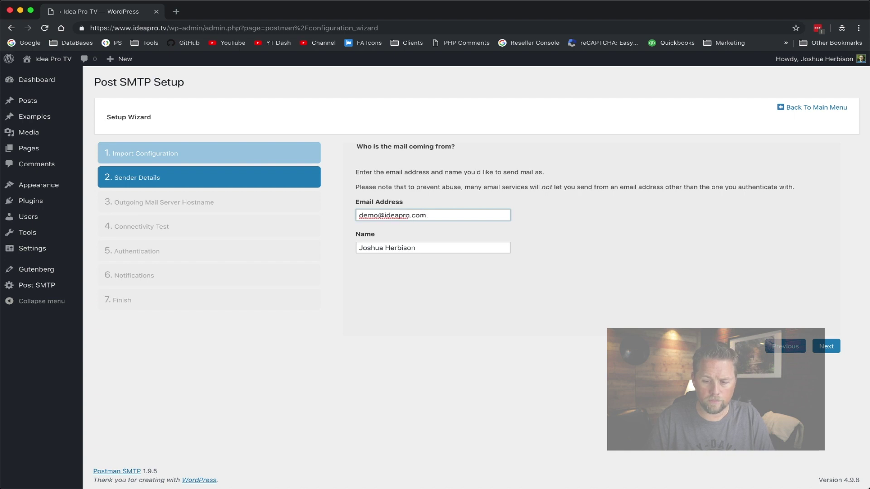
key("Tab")
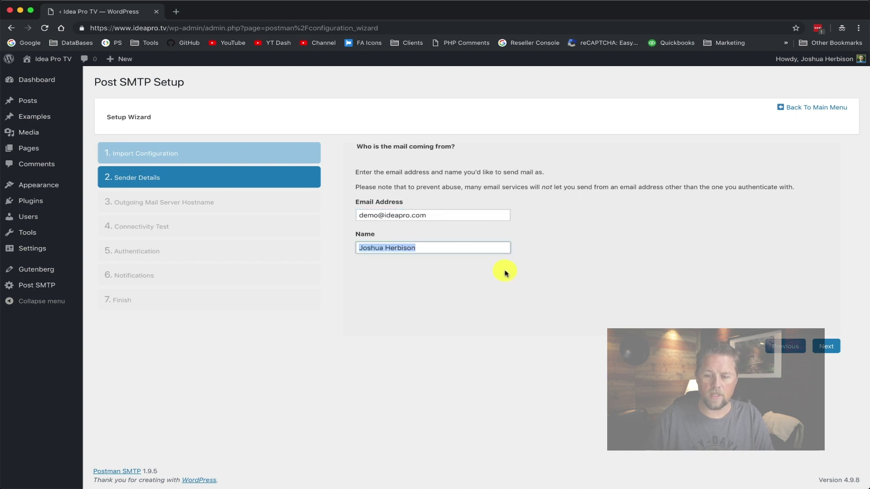
left_click(553, 252)
left_click_drag(362, 216, 444, 216)
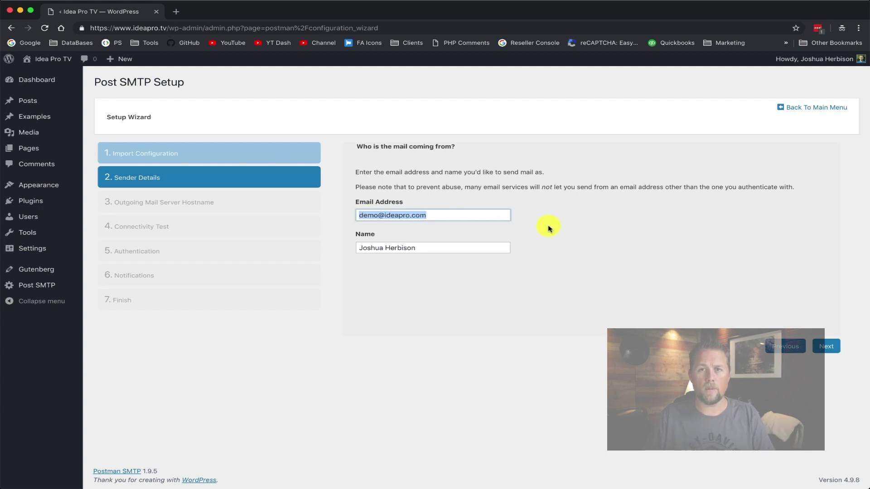
left_click(832, 343)
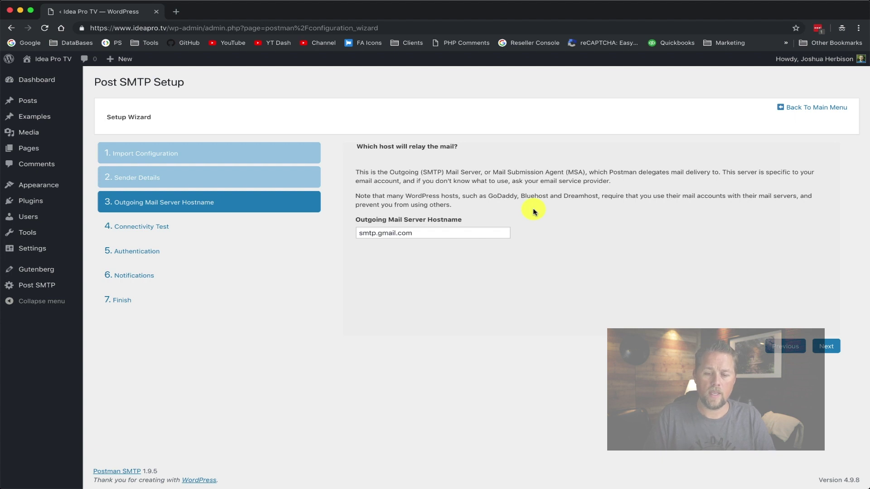
Confirm smtp.gmail.com as the outgoing mail server and proceed to the Connectivity Test
left_click_drag(433, 234, 369, 232)
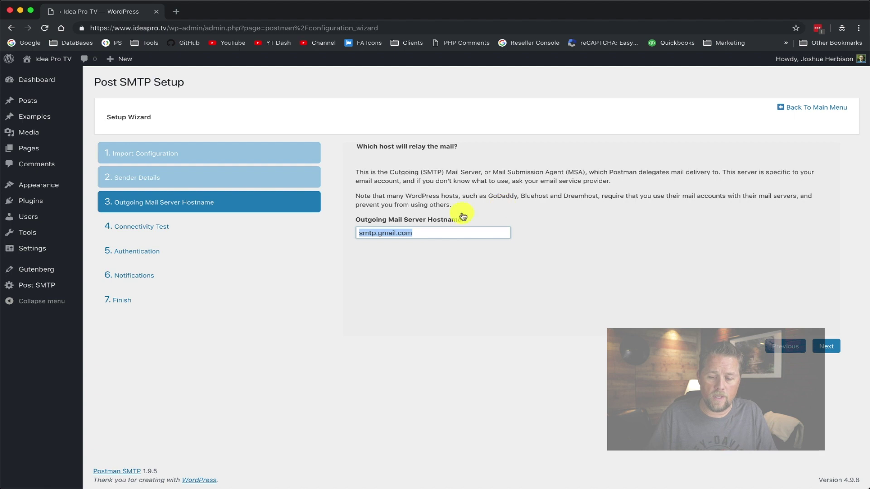
left_click_drag(361, 235, 437, 233)
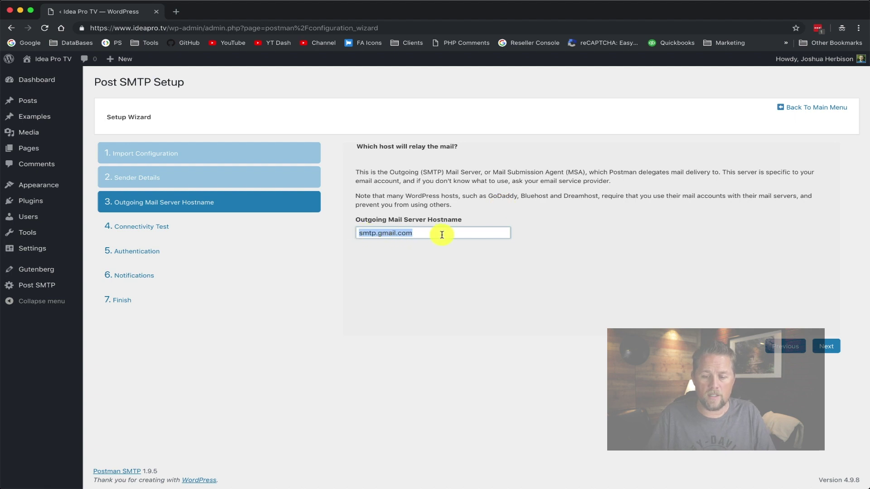
left_click(836, 346)
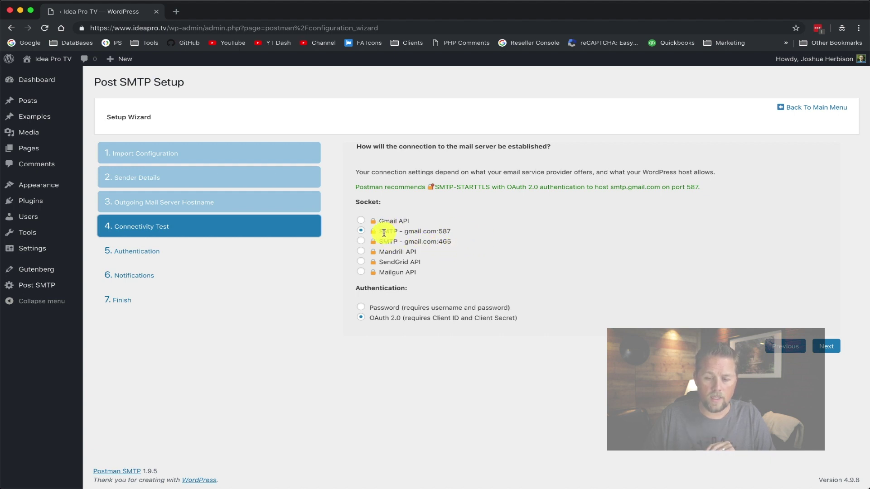
left_click_drag(379, 230, 462, 234)
Keep the SMTP gmail.com:587 socket with OAuth 2.0 and review the authorized redirect URI
left_click(452, 234)
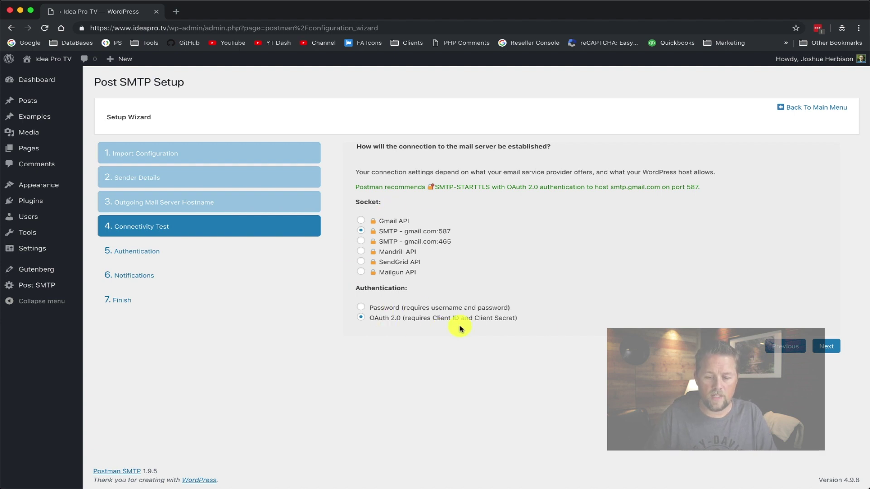
left_click(834, 347)
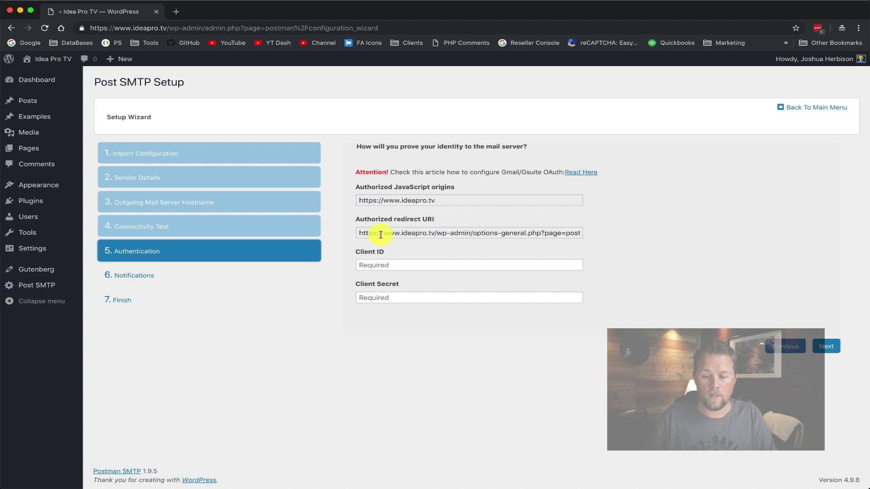
left_click_drag(378, 234, 611, 239)
left_click(611, 238)
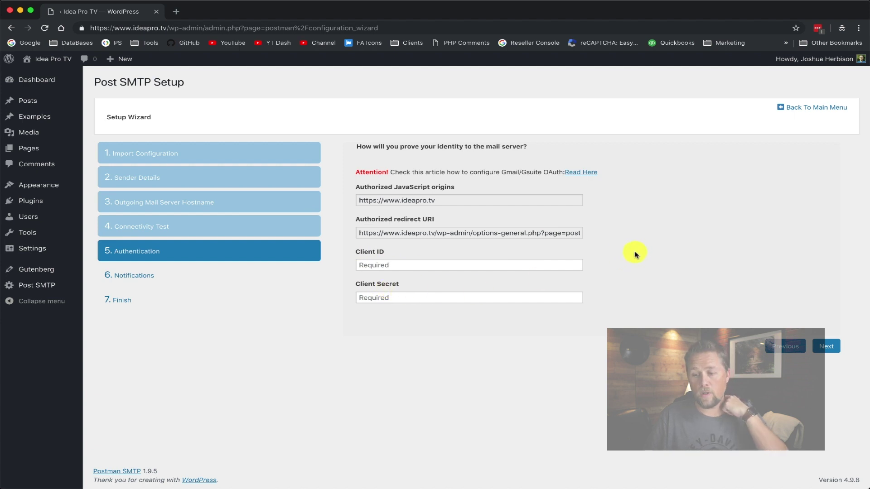
In a new tab, search Google for 'gmail api key' and open the Gmail API developers page
left_click(179, 16)
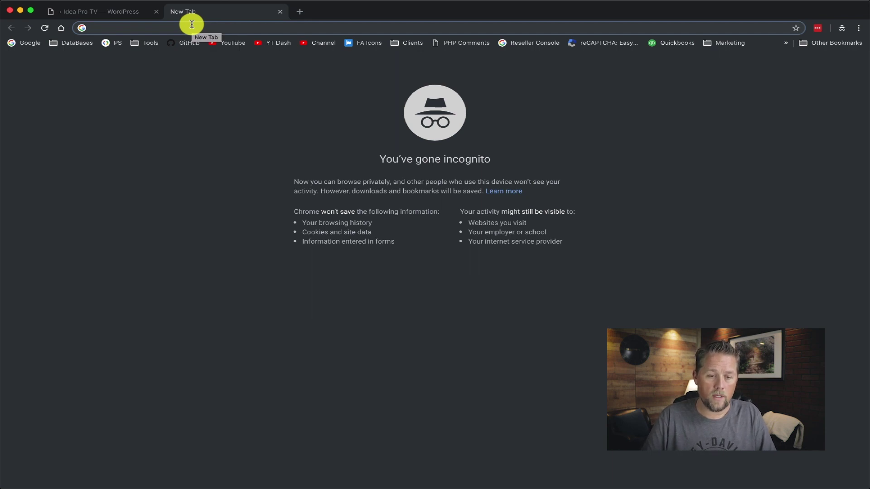
type("gmail ")
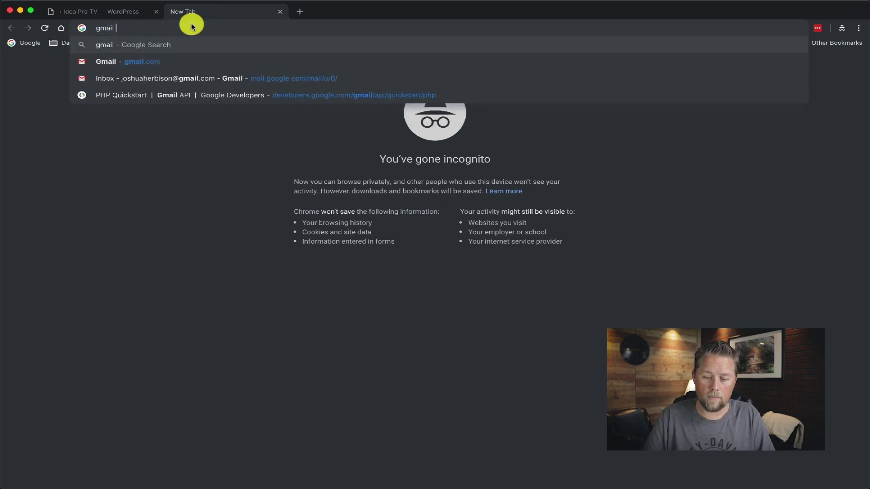
type("api key")
key("Return")
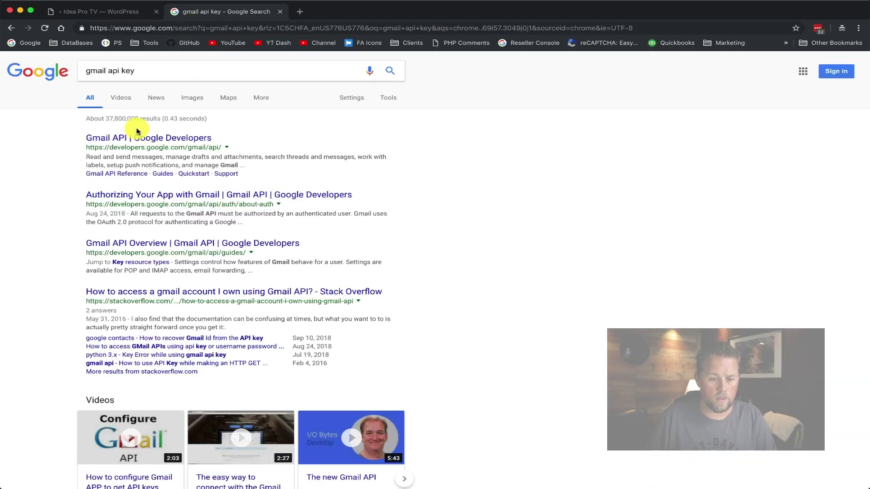
left_click(136, 138)
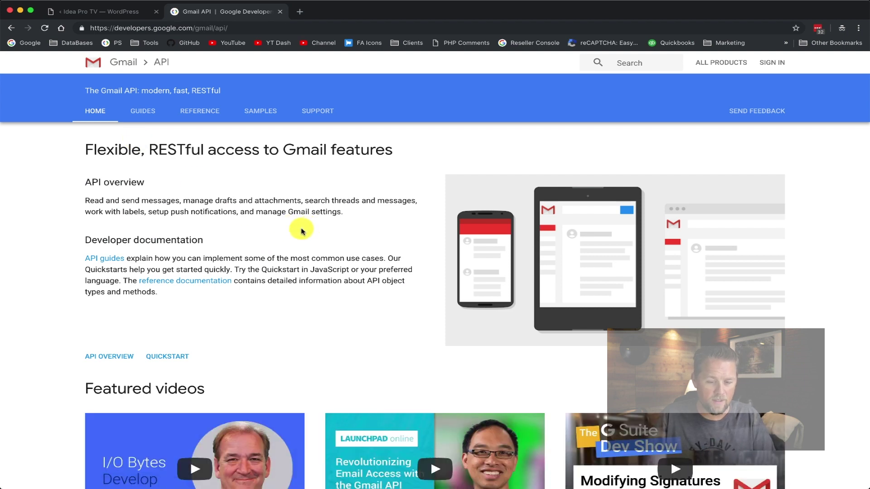
scroll(283, 233, "down", 5)
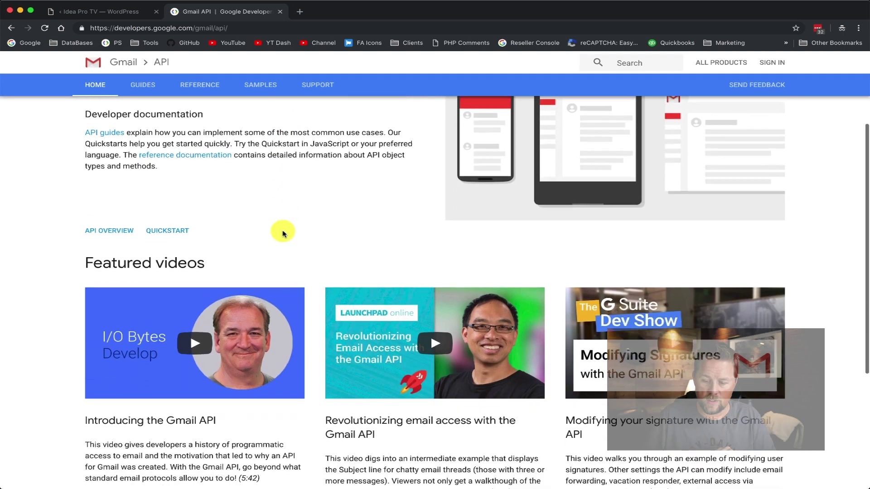
scroll(282, 233, "up", 5)
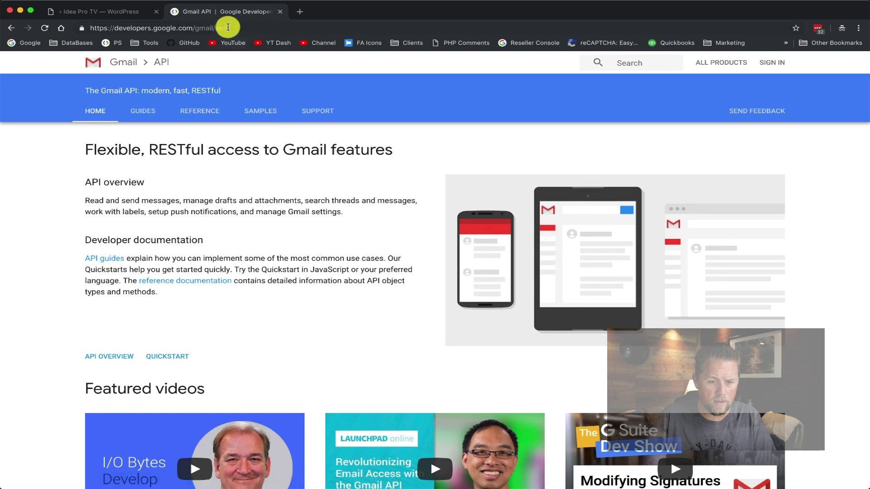
Search 'get gmail api key', reopen Gmail API | Google Developers and open its Quickstart
left_click(224, 28)
type("get")
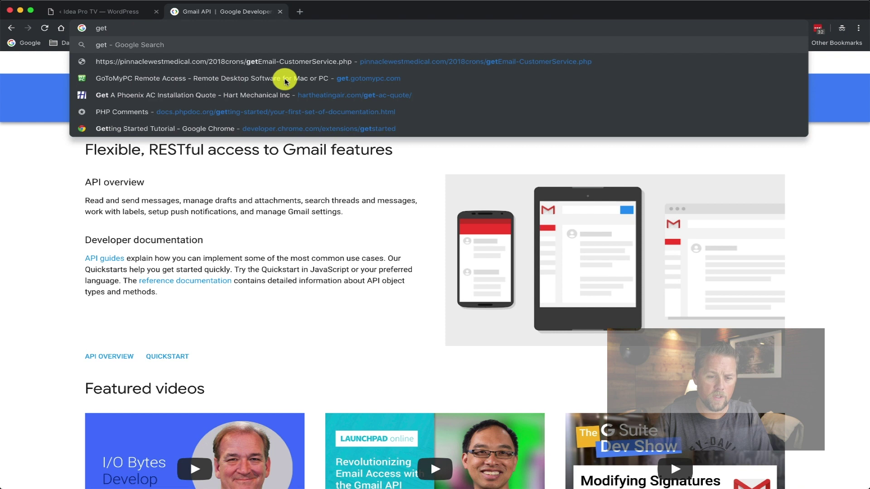
type(" gmail ap")
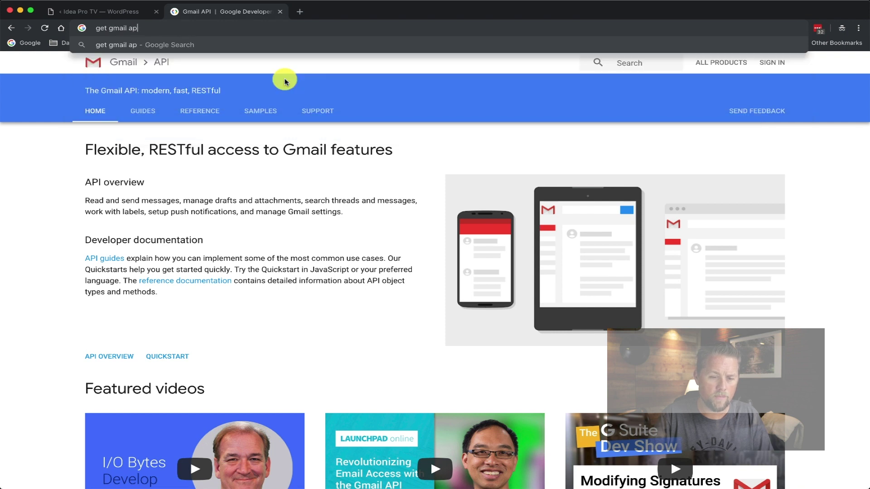
type("i key")
key("Return")
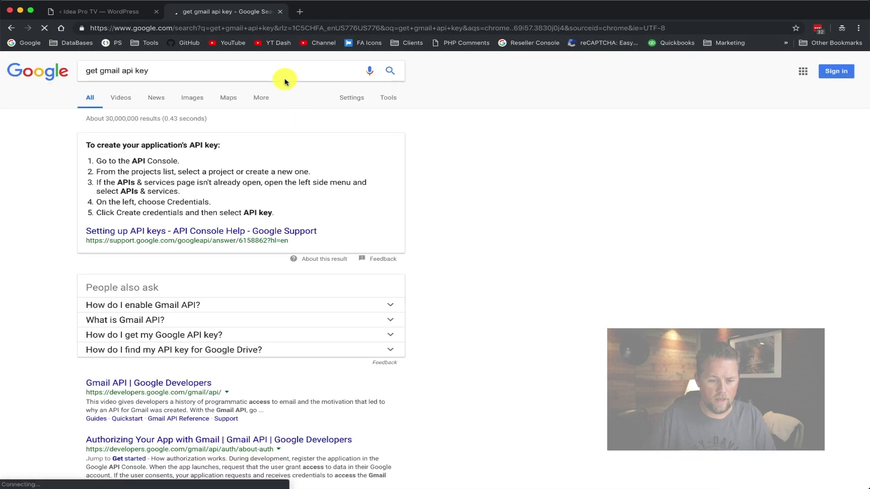
scroll(320, 200, "down", 5)
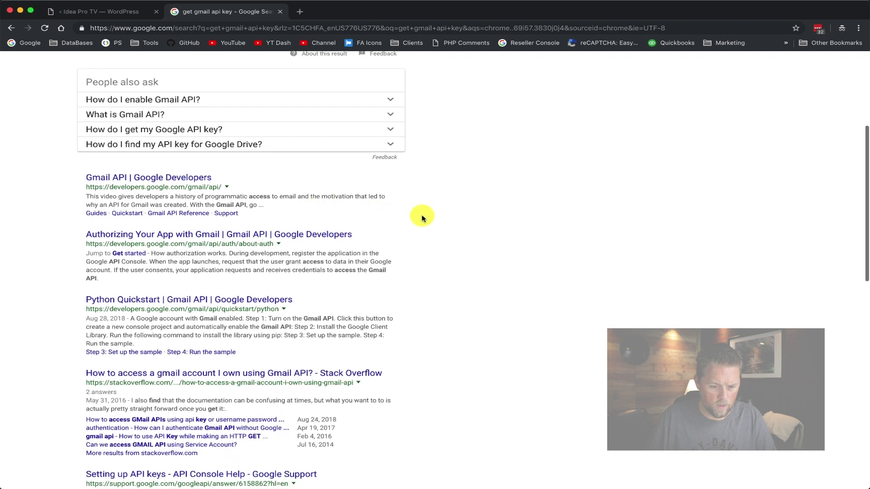
scroll(435, 218, "down", 4)
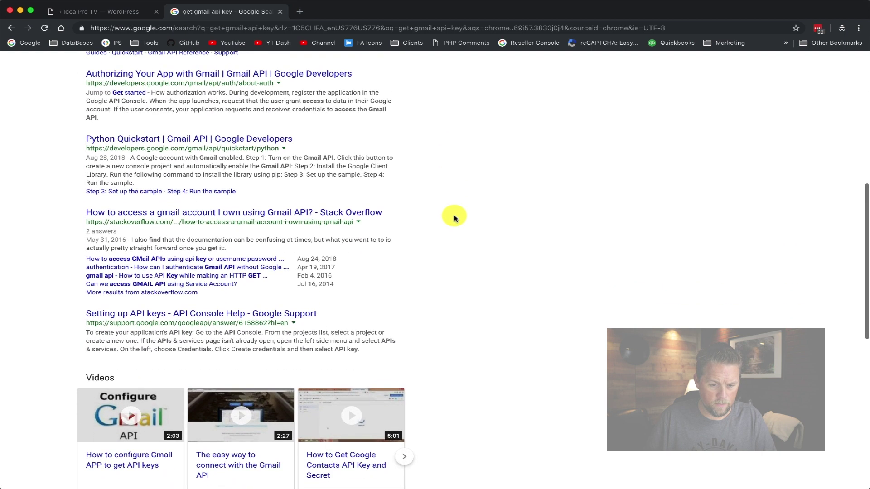
scroll(454, 217, "down", 2)
scroll(454, 218, "up", 5)
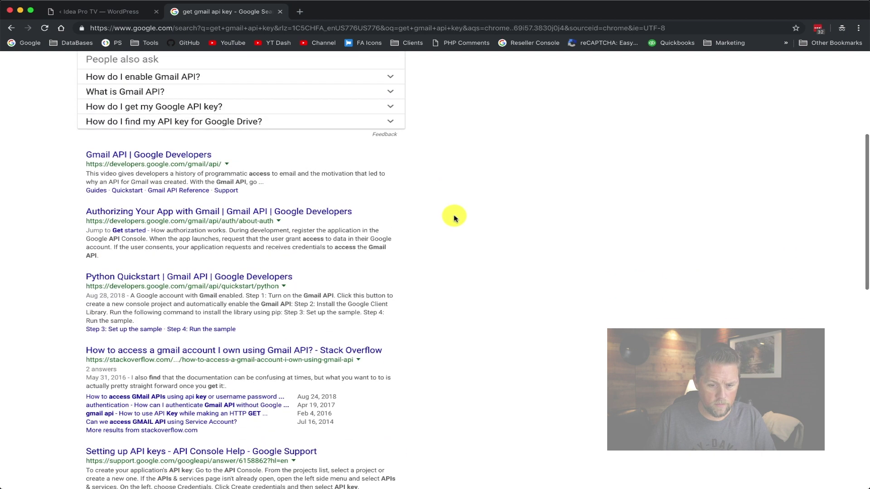
left_click(169, 156)
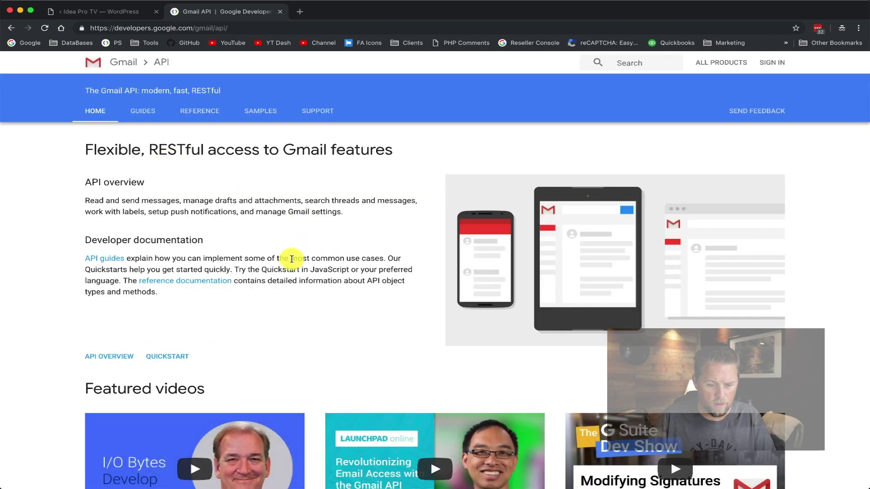
left_click(167, 356)
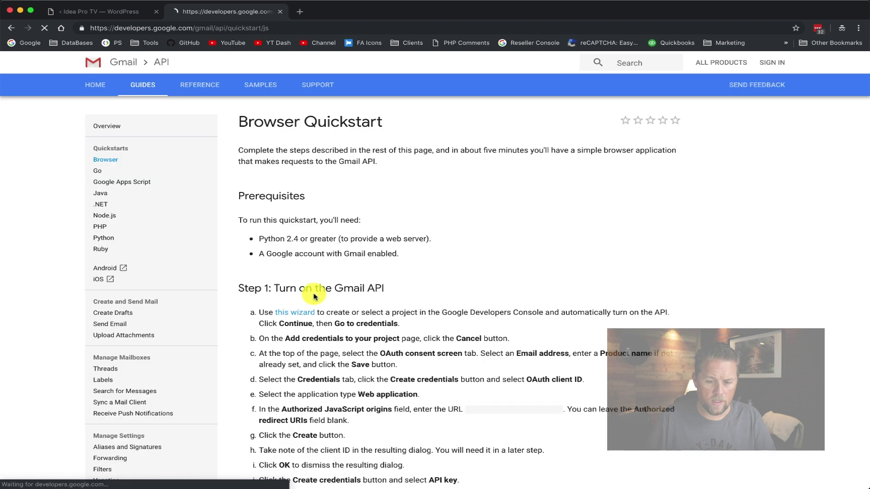
Launch the Gmail API project setup and enter the Google account e-mail at sign-in
scroll(446, 252, "down", 1)
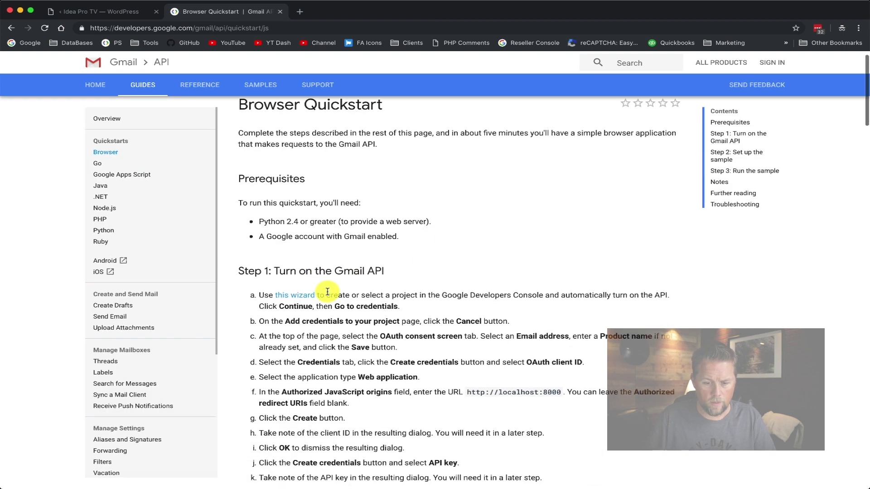
scroll(327, 292, "up", 1)
left_click(294, 314)
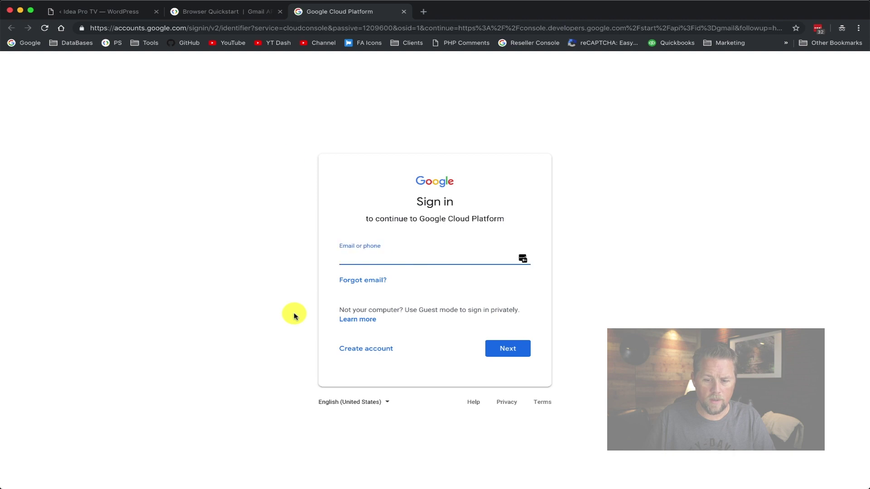
left_click(226, 12)
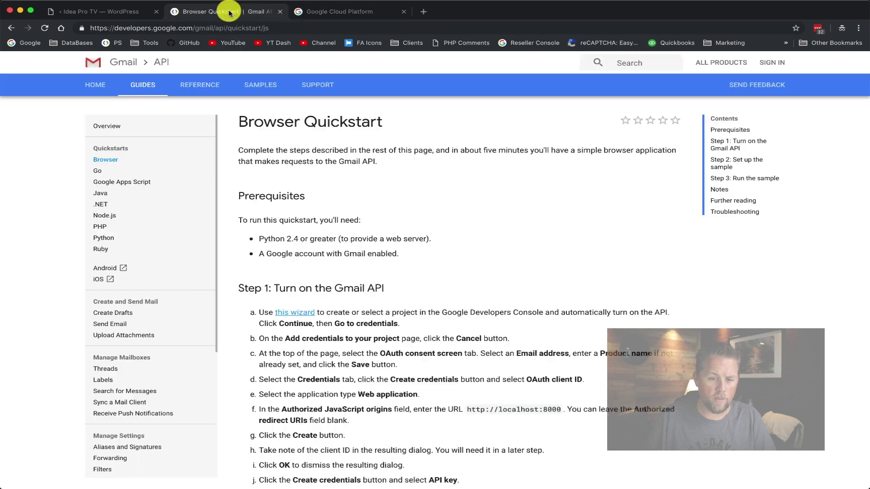
left_click(279, 13)
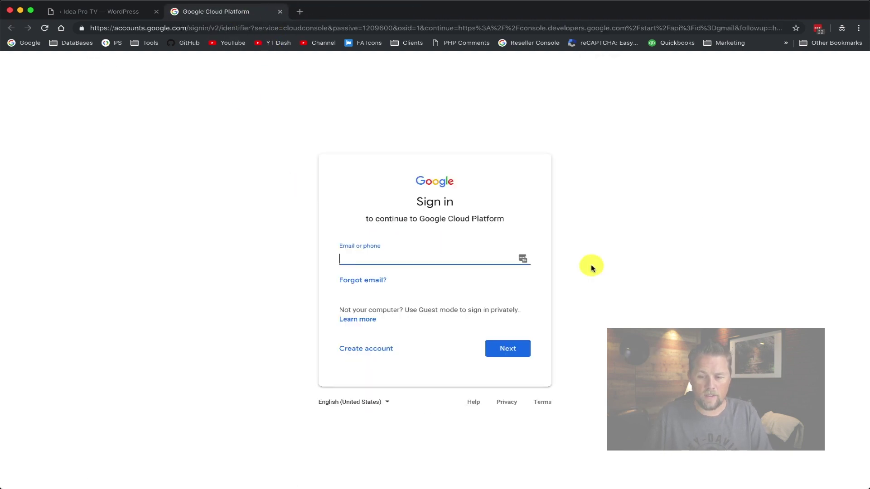
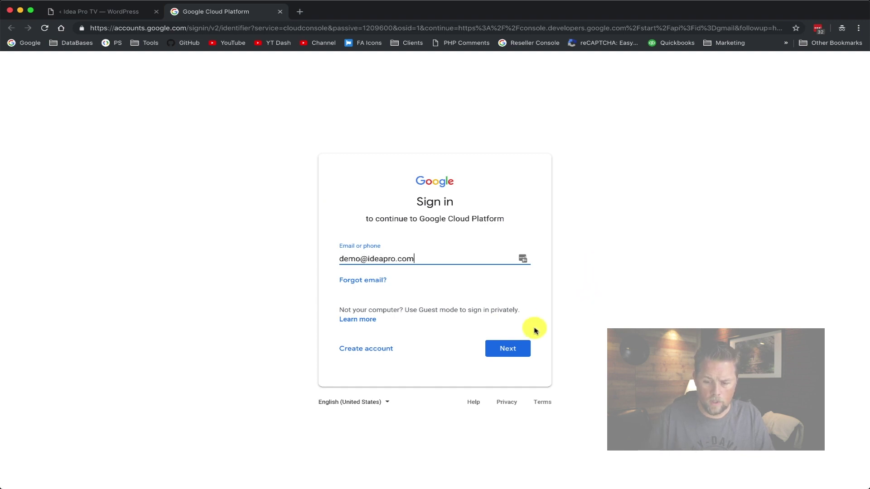
left_click(512, 348)
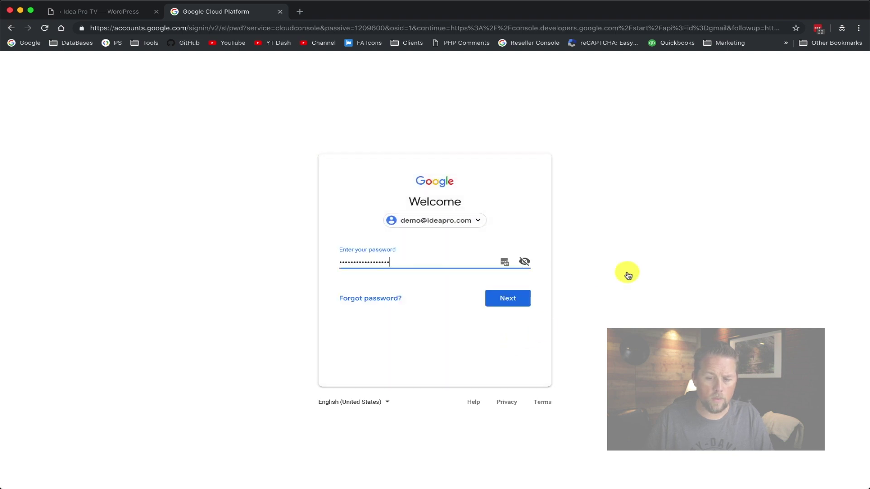
Copy the saved account password from Notes and paste it to finish signing in to Google
key("super+Tab")
key("super+Tab")
key("super+Tab")
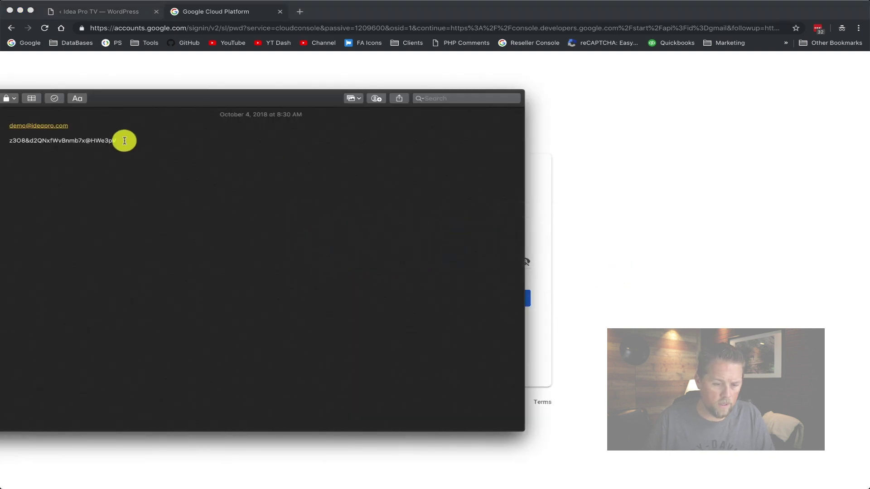
left_click_drag(124, 140, 11, 142)
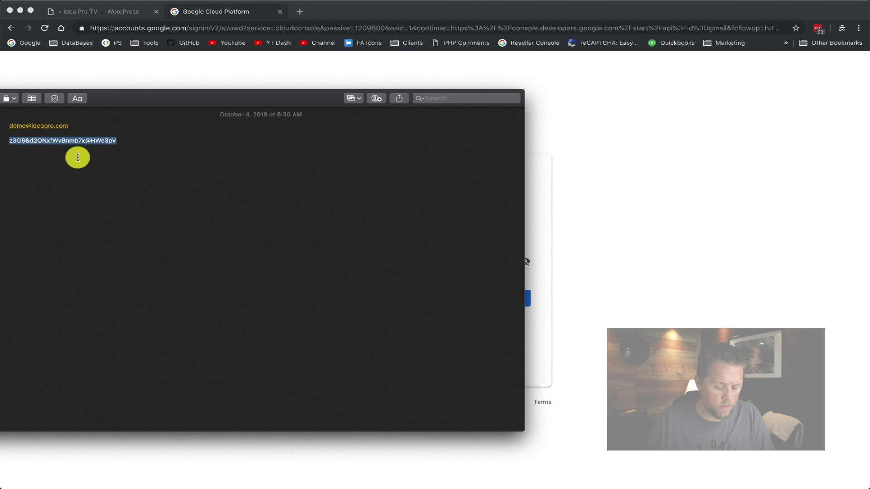
key("super+c")
key("super+Tab")
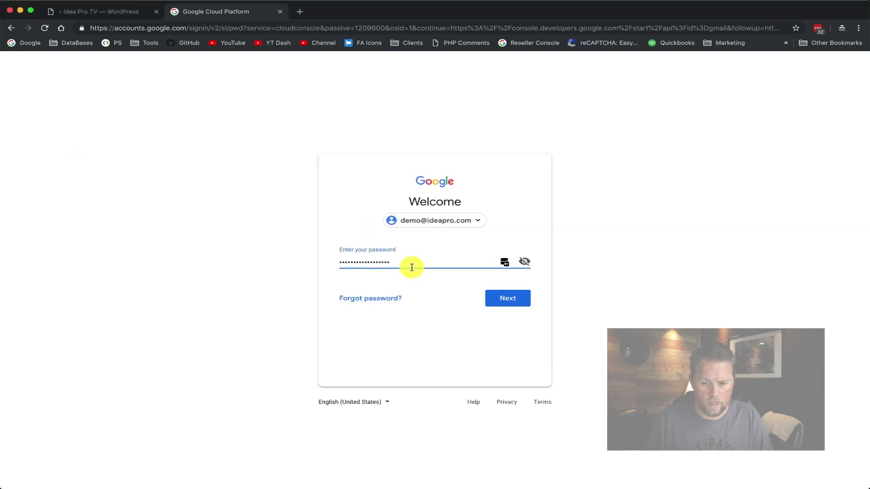
left_click_drag(412, 266, 308, 266)
key("super+v")
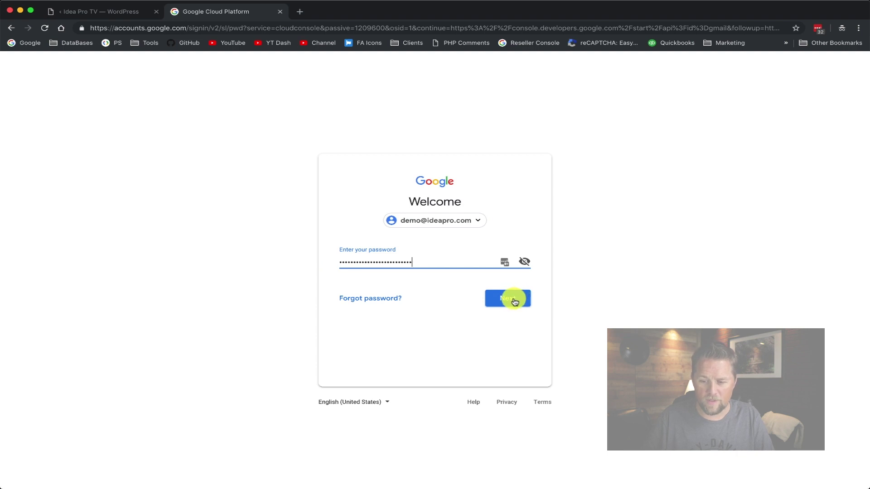
left_click(515, 301)
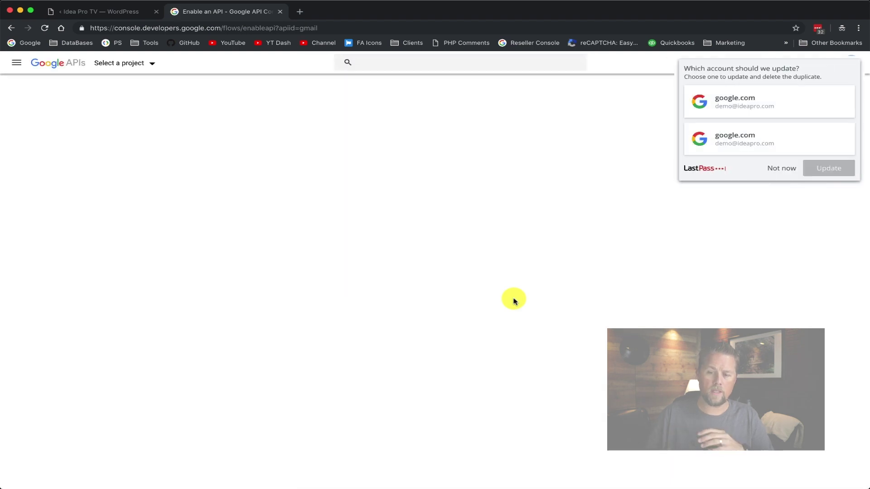
Accept the Google API Console Terms of Service, decline email updates, and create the project
left_click(771, 167)
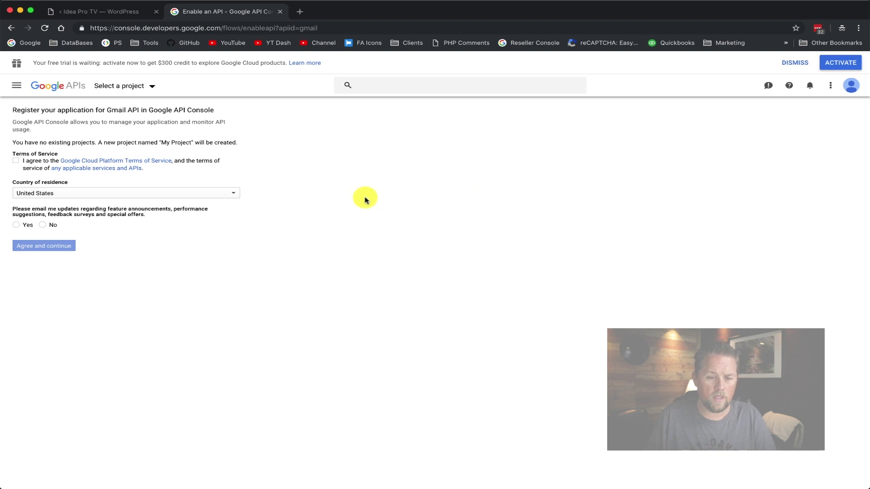
left_click(17, 161)
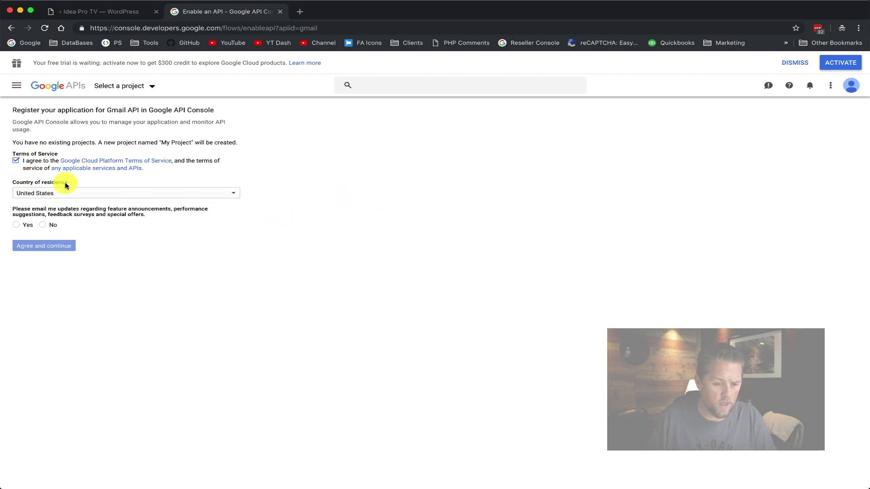
left_click(42, 225)
left_click(40, 247)
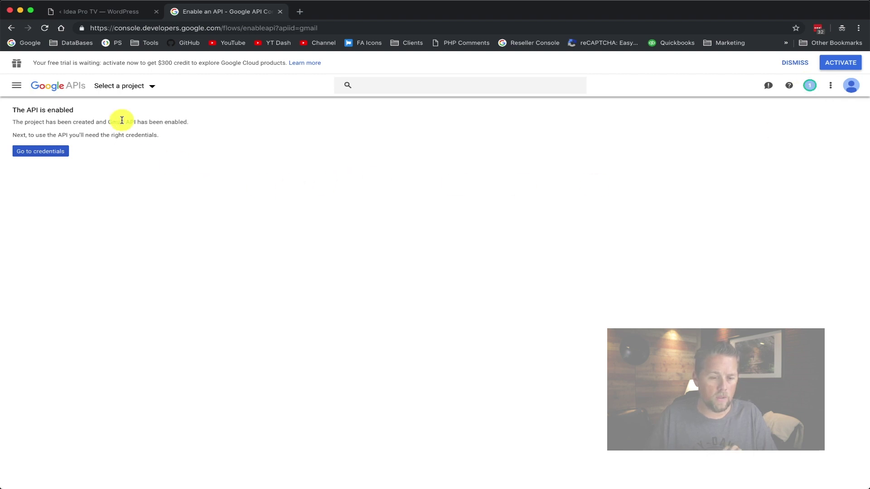
left_click_drag(7, 110, 118, 117)
left_click(177, 170)
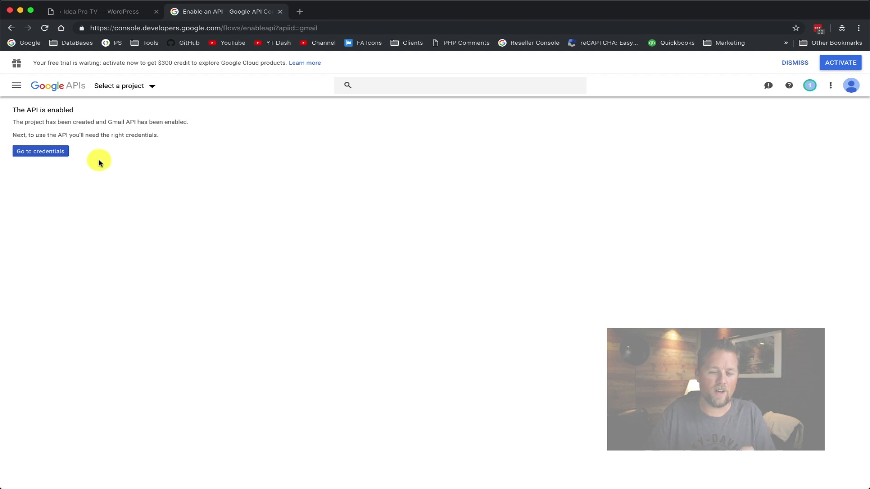
Specify Gmail API, called from Web browser (Javascript), accessing User data, in the credentials wizard
left_click(49, 151)
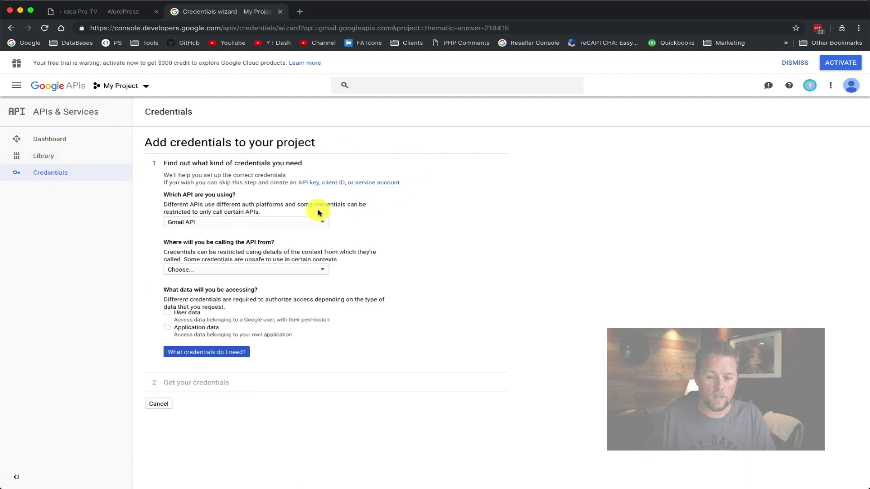
left_click(246, 222)
left_click(199, 224)
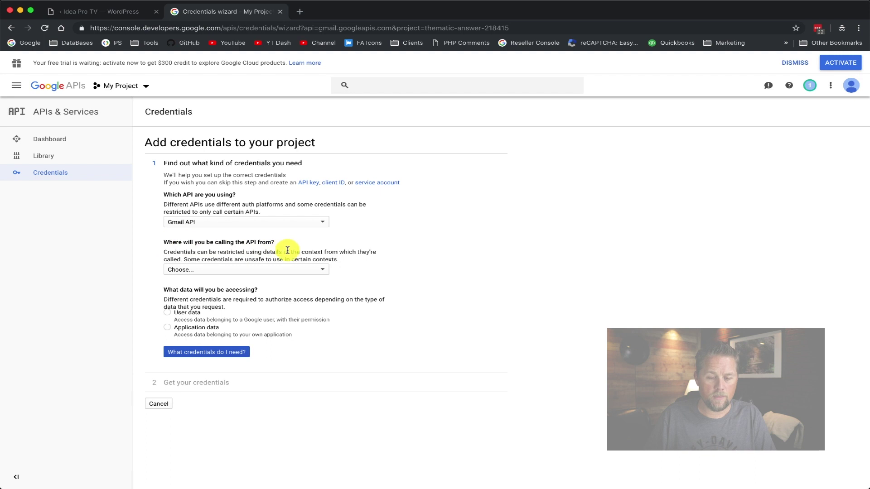
left_click(233, 273)
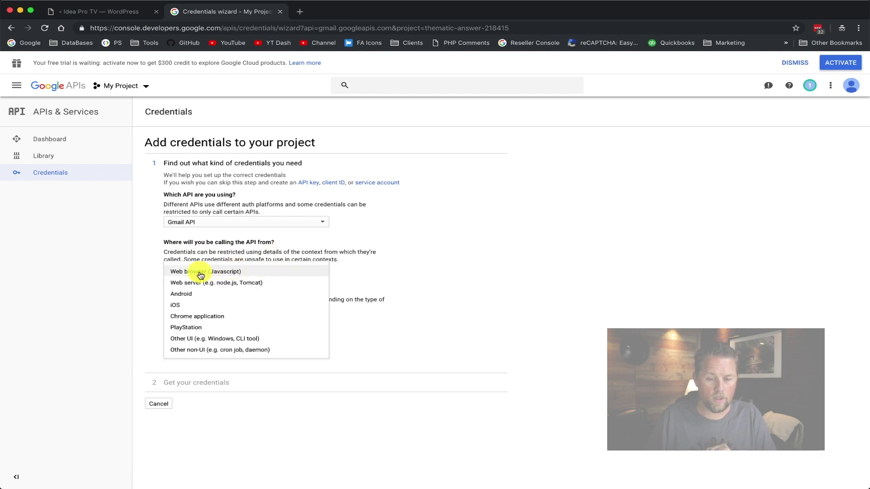
left_click(201, 273)
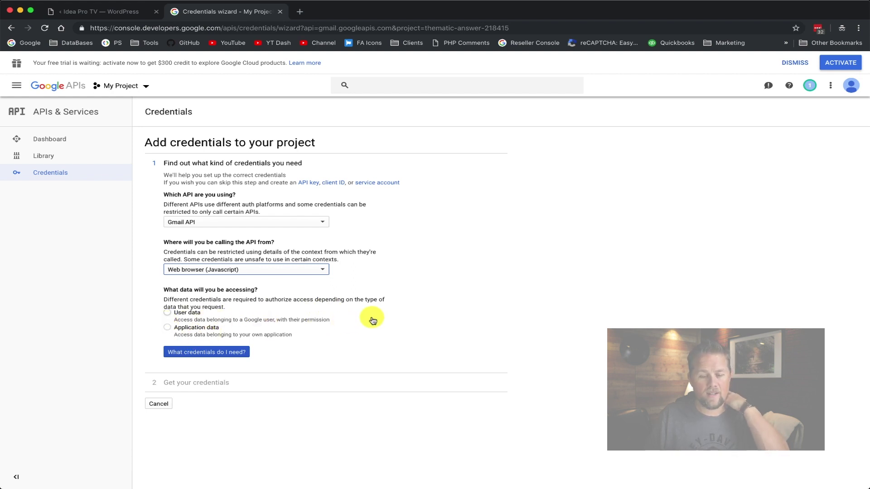
left_click(168, 313)
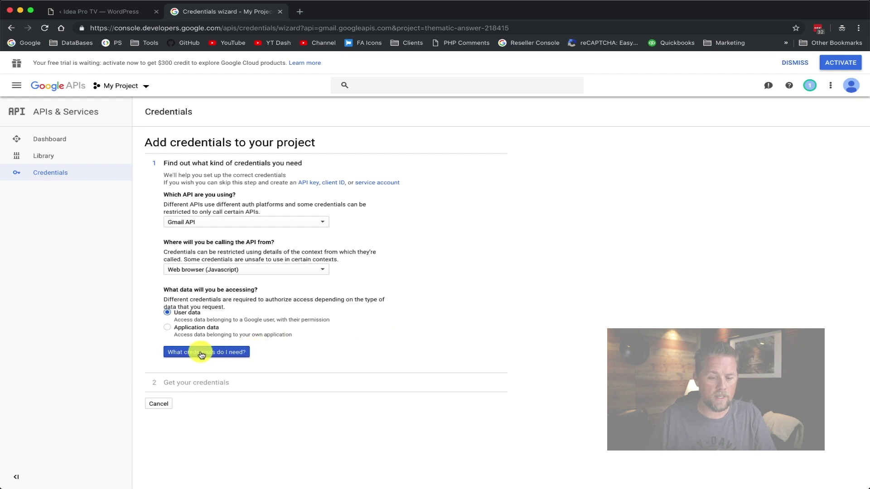
left_click(202, 354)
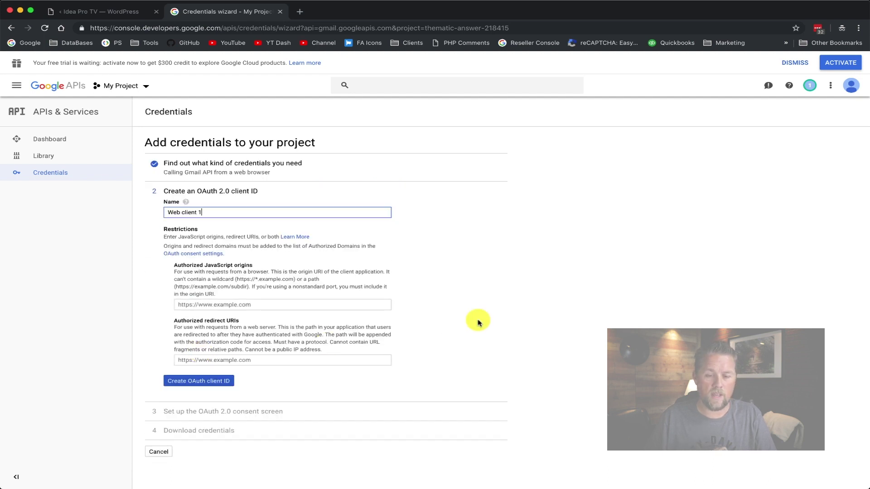
Rename the OAuth client from 'Web client 1' to 'Idea Pro TV Wordpress Email'
left_click_drag(220, 212, 164, 213)
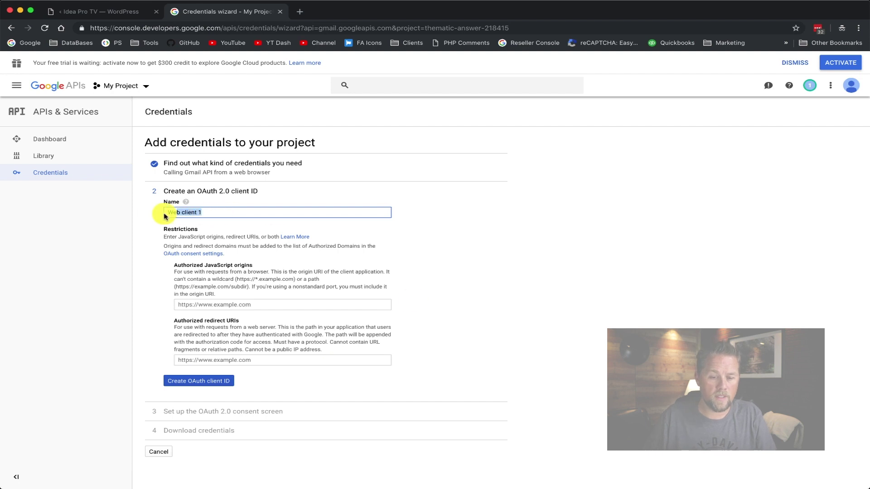
type("Idea Pro TV")
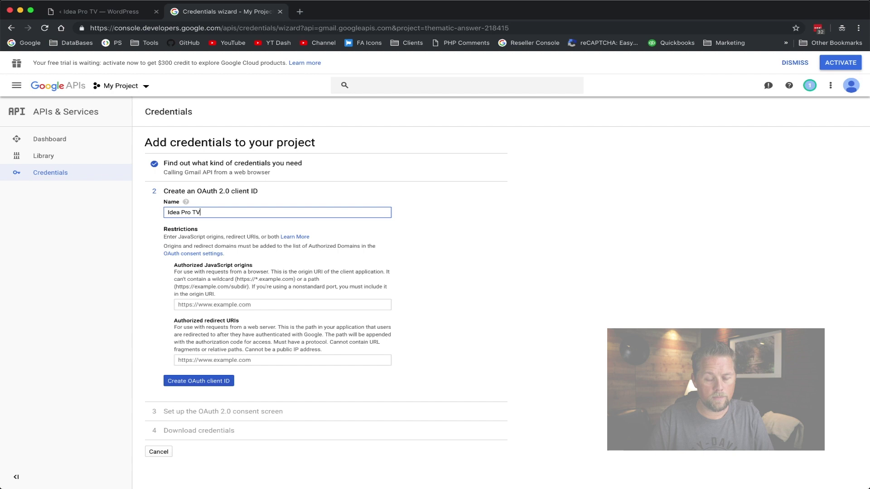
type(" Wordpre")
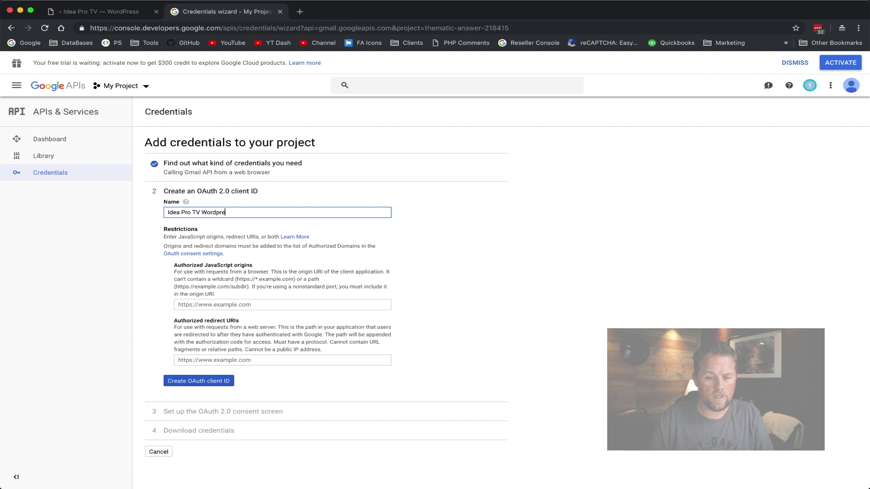
type("ss Email")
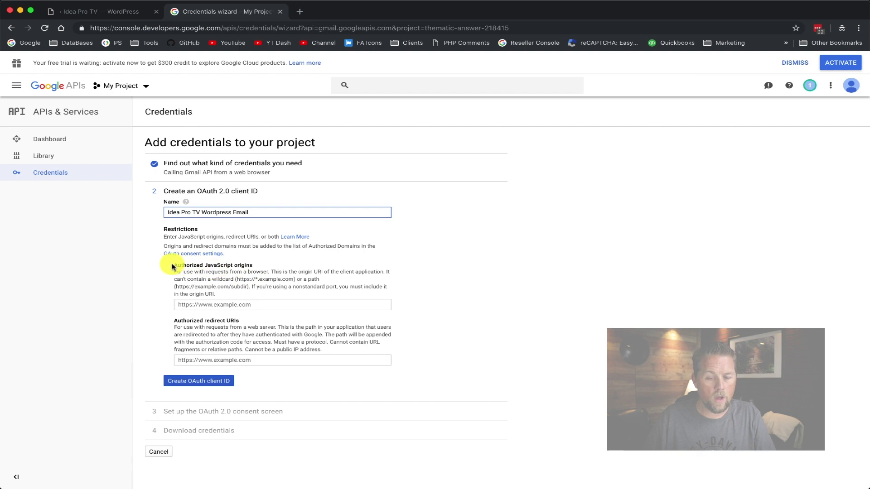
left_click_drag(172, 267, 256, 269)
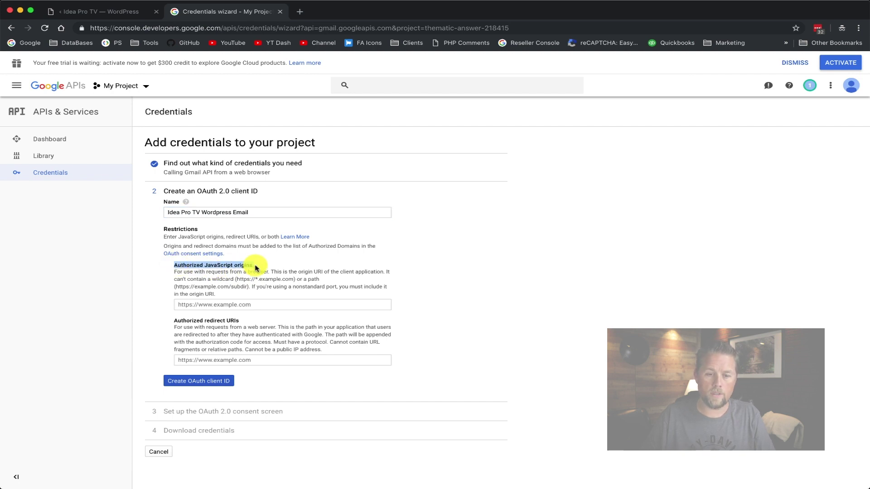
left_click(114, 16)
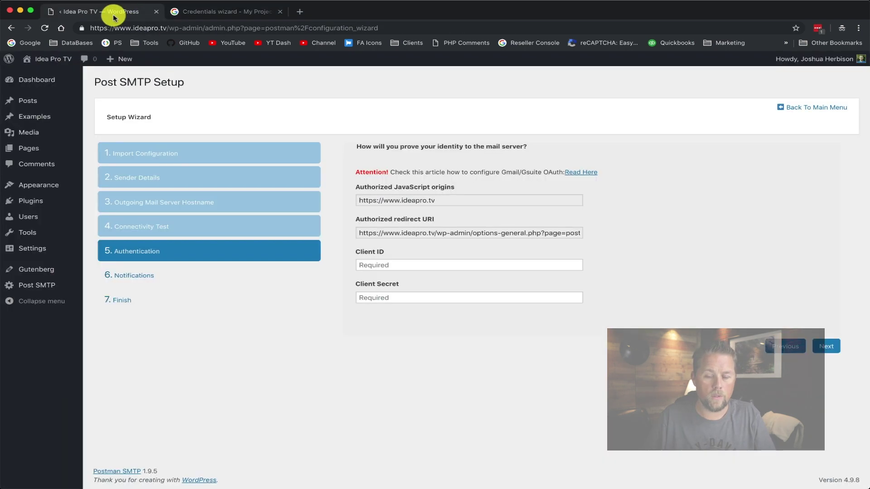
left_click(441, 202)
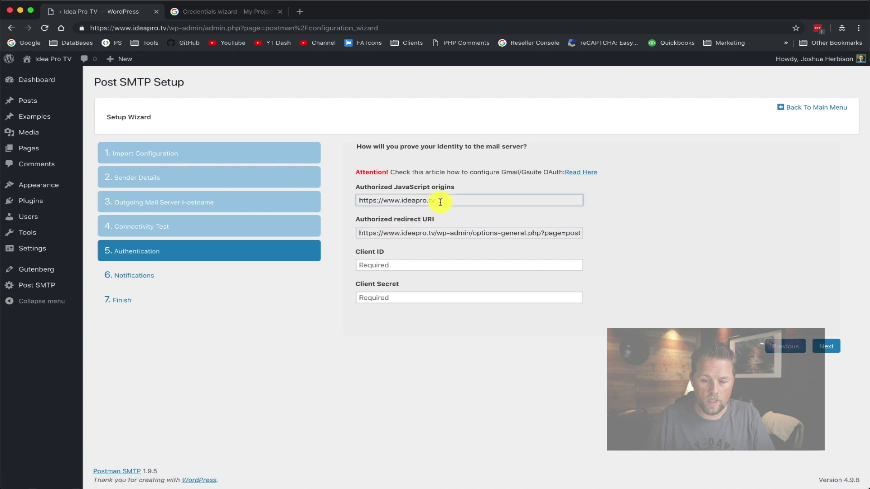
left_click_drag(440, 202, 355, 199)
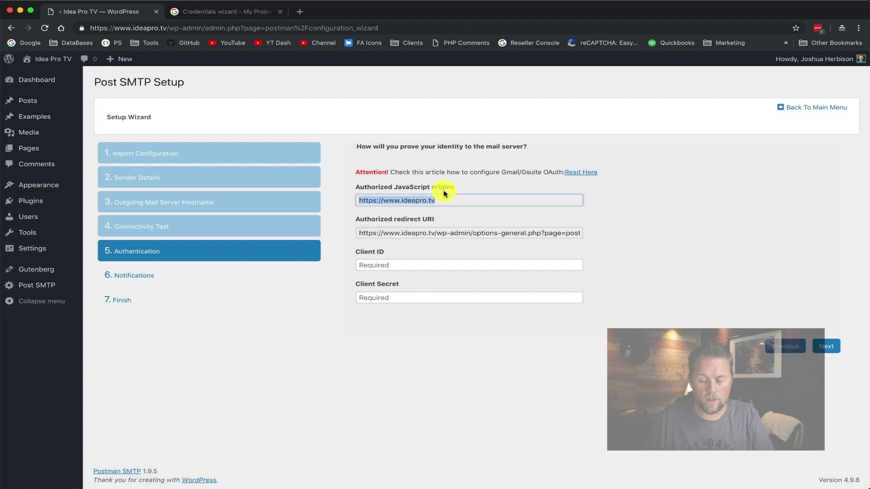
left_click(245, 13)
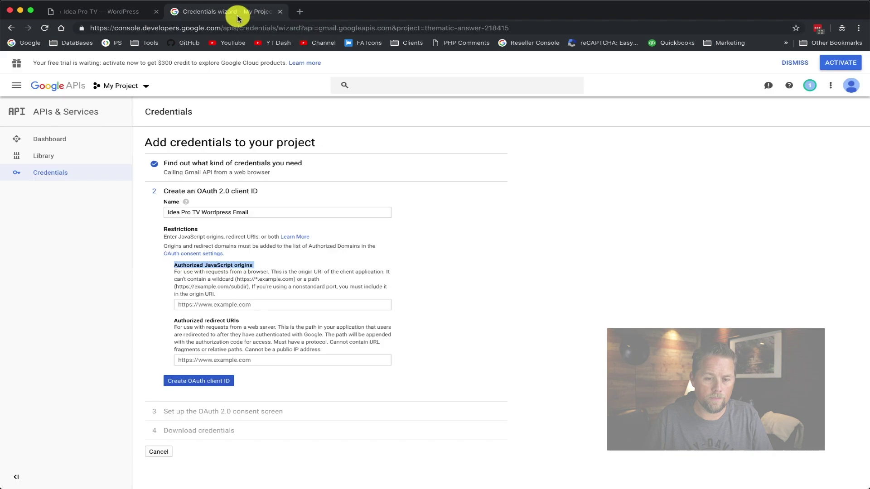
left_click(267, 300)
key("super+v")
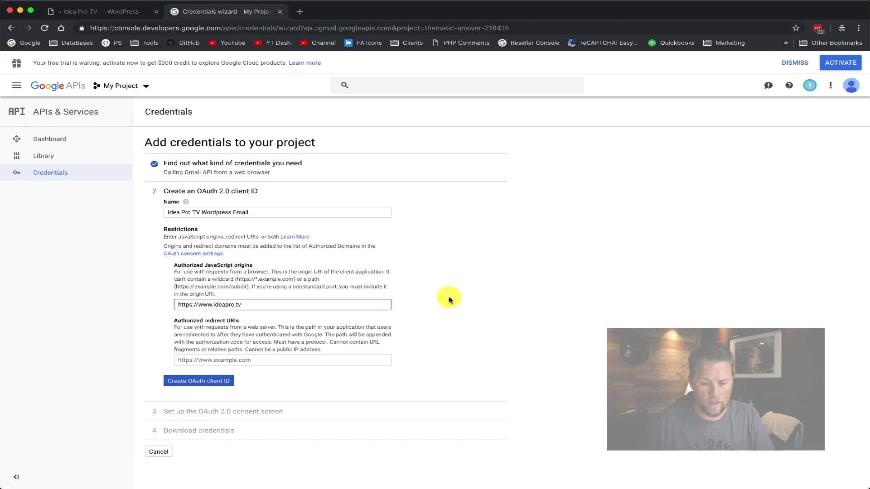
key("Return")
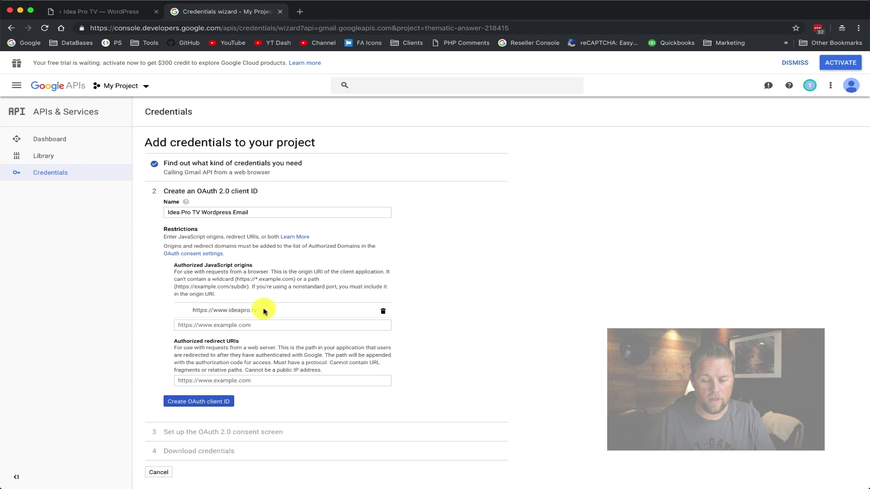
Paste Post SMTP's redirect URI into Authorized redirect URIs and create the OAuth client ID
left_click(117, 10)
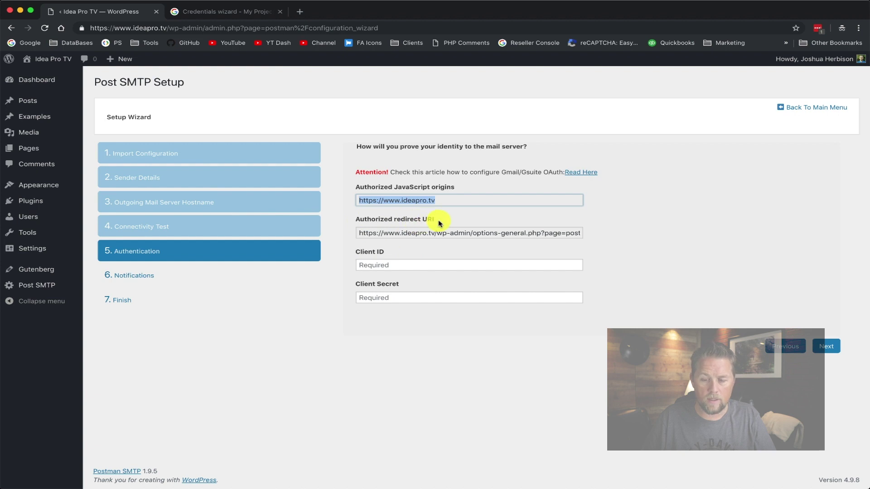
left_click(402, 235)
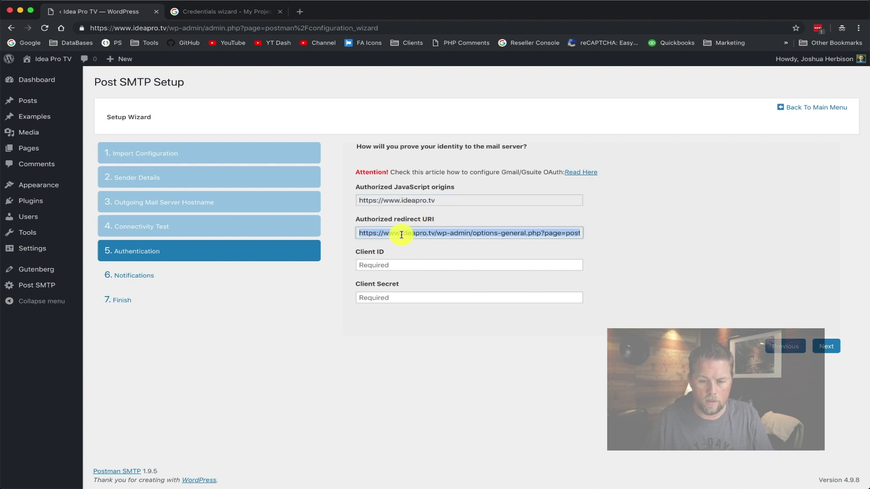
left_click(235, 12)
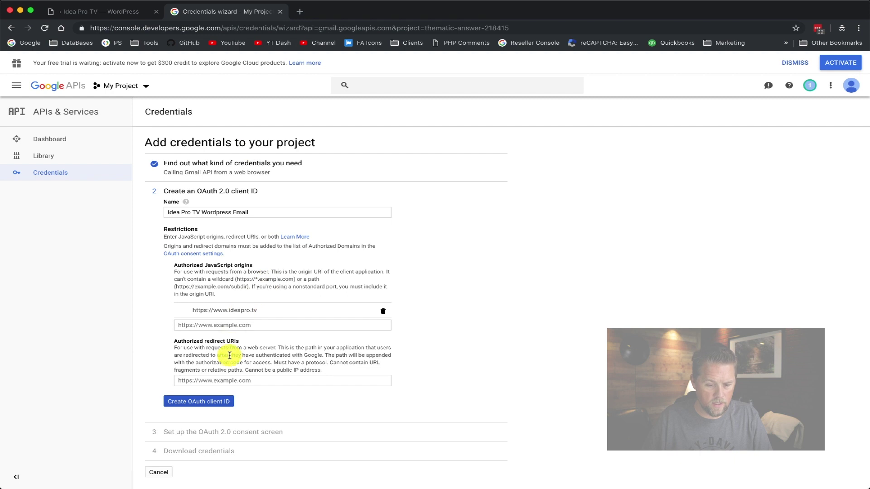
left_click_drag(173, 340, 246, 343)
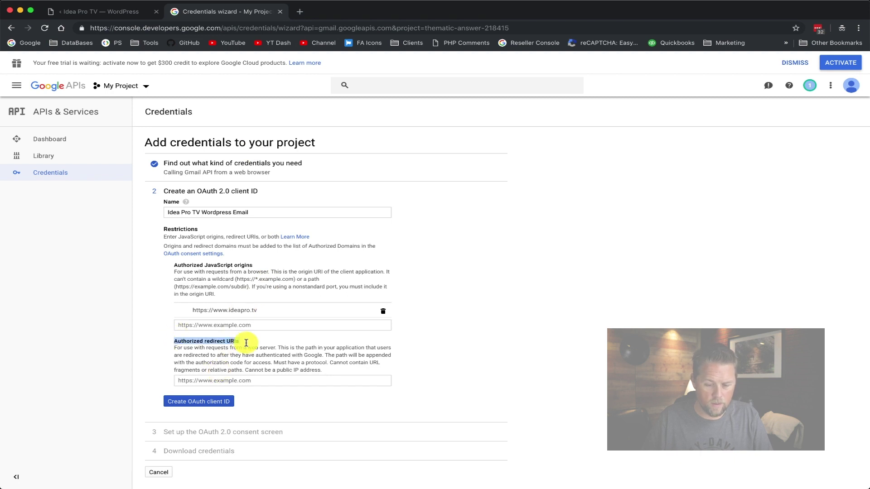
left_click(243, 382)
type("https://www.ideapro.tv/wp-admin/options-general.php?page=postman")
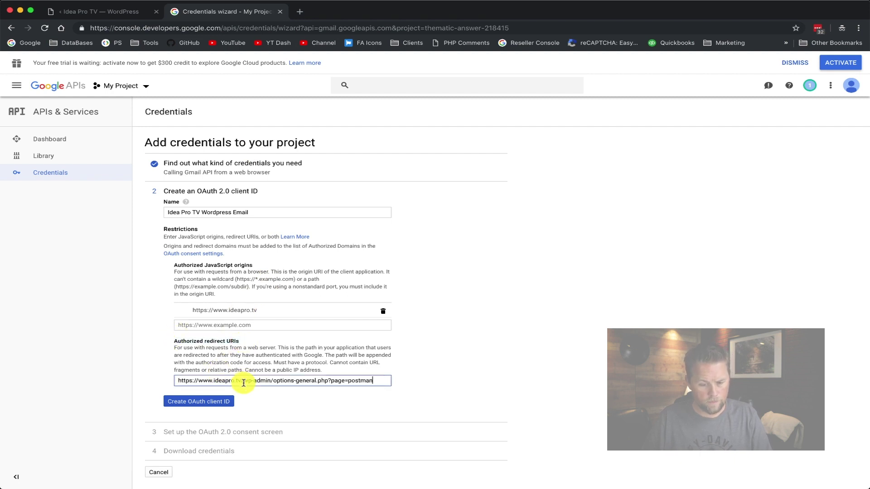
left_click(198, 403)
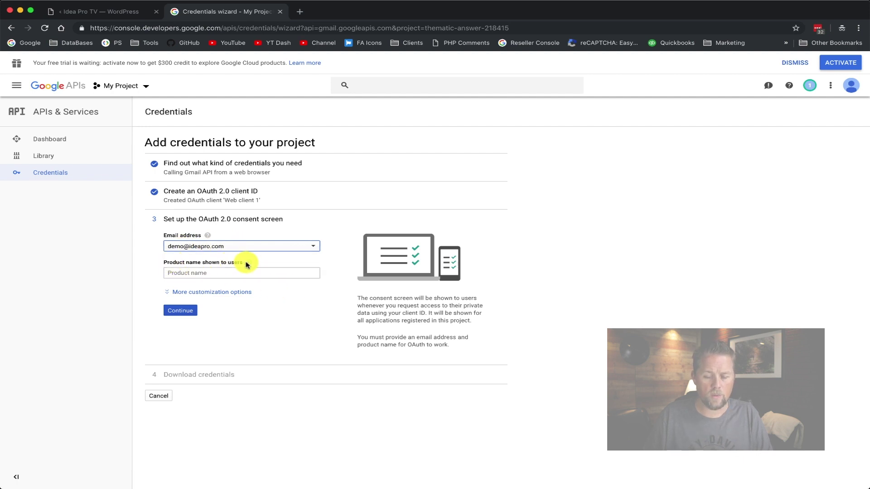
Set the consent screen product name to 'Idea Pro TV Email' and finish the credentials wizard
left_click(194, 272)
type("Idea Pro TV")
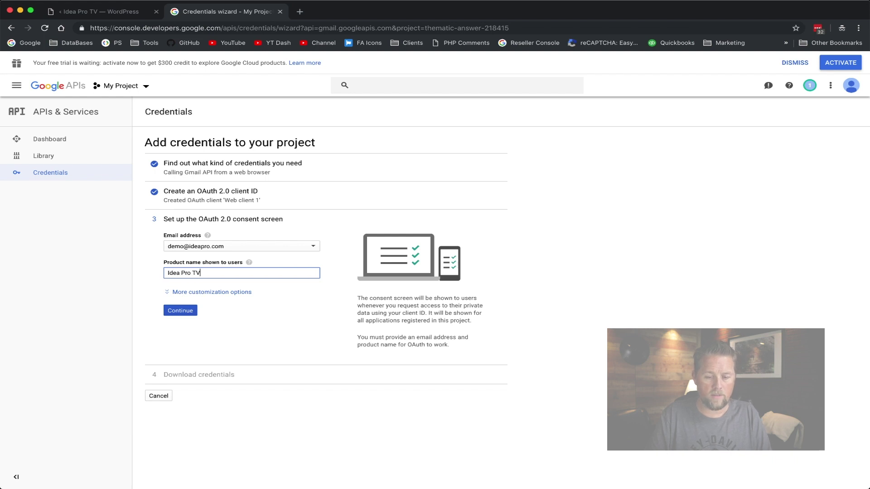
type(" Email")
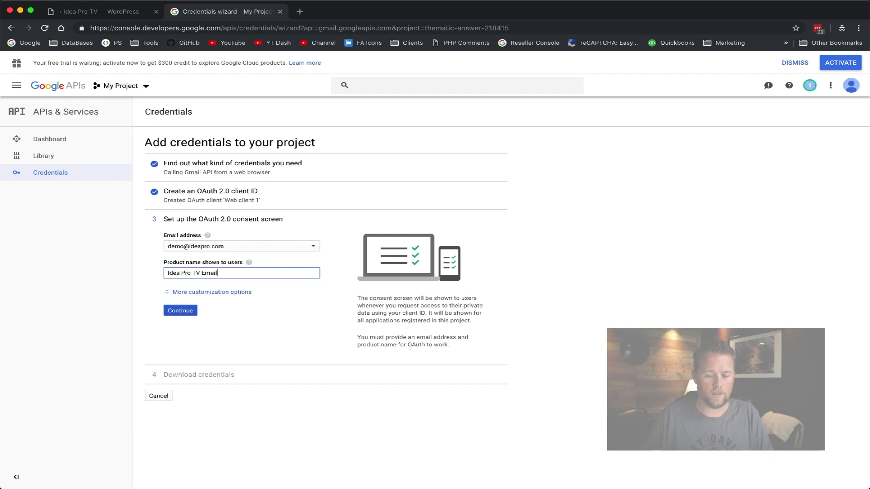
left_click(184, 311)
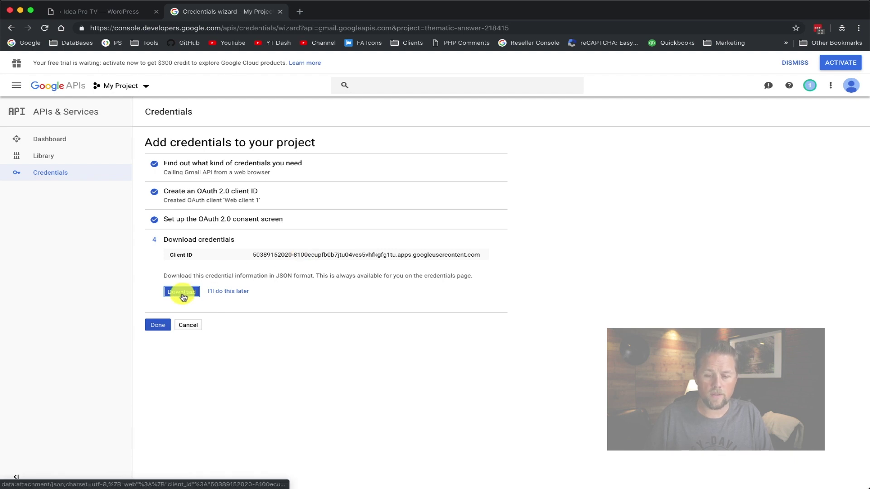
left_click(154, 326)
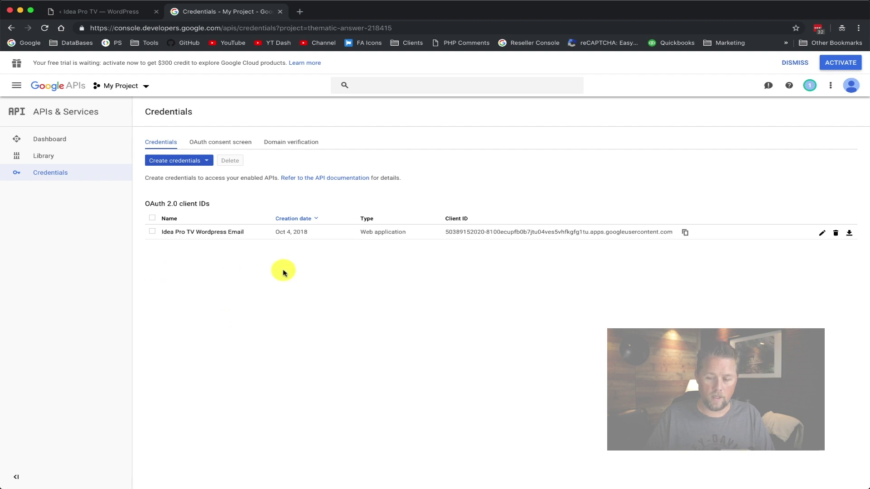
Copy the new OAuth client's Client ID into Post SMTP's Client ID field
left_click(223, 234)
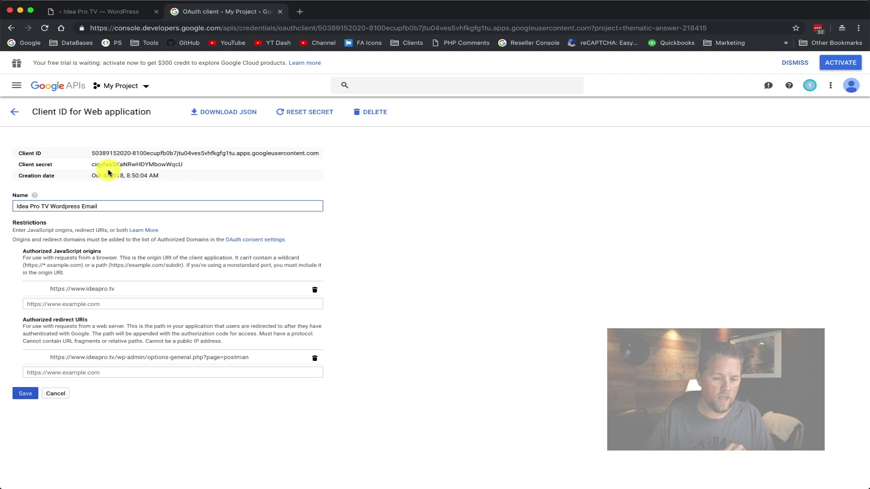
triple_click(107, 152)
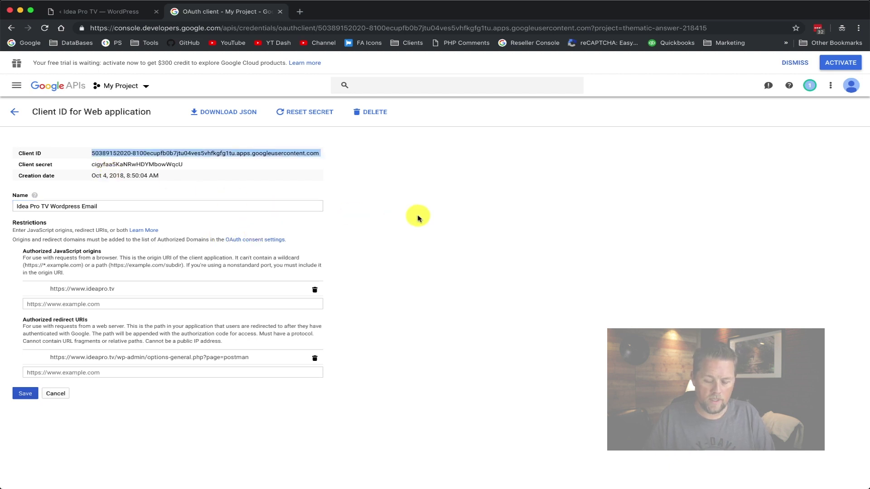
triple_click(320, 157)
key("super+c")
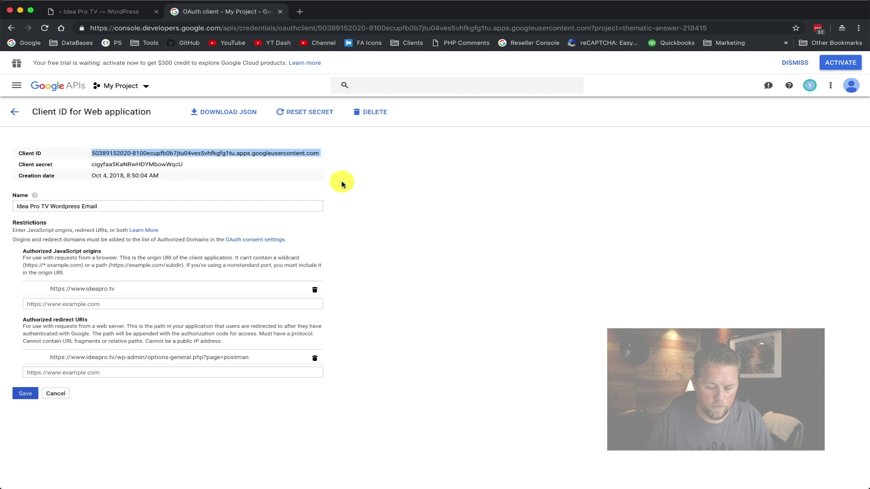
left_click(120, 14)
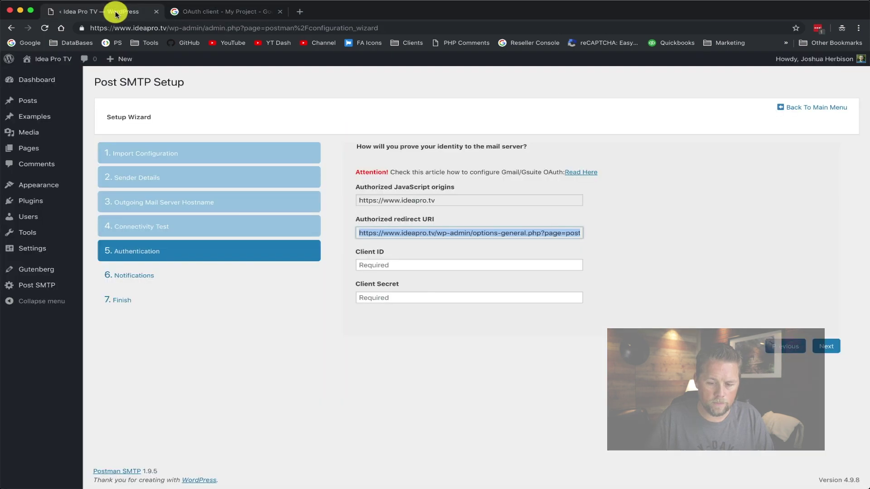
left_click(386, 266)
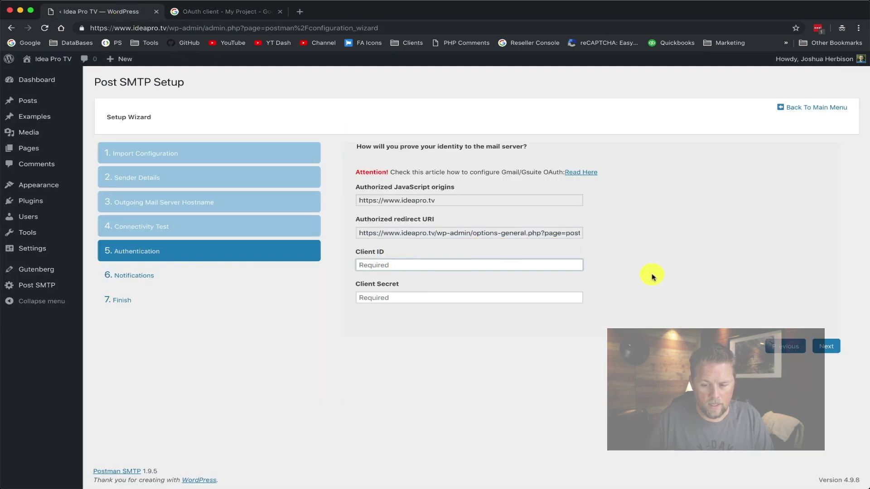
key("super+v")
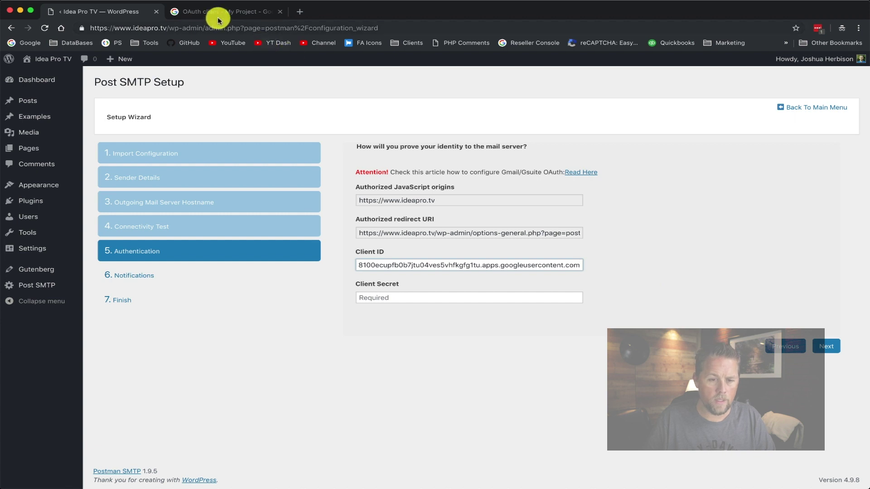
Copy the Client secret into Post SMTP's Client Secret field and advance to Notifications
left_click(218, 13)
double_click(136, 164)
key("super+c")
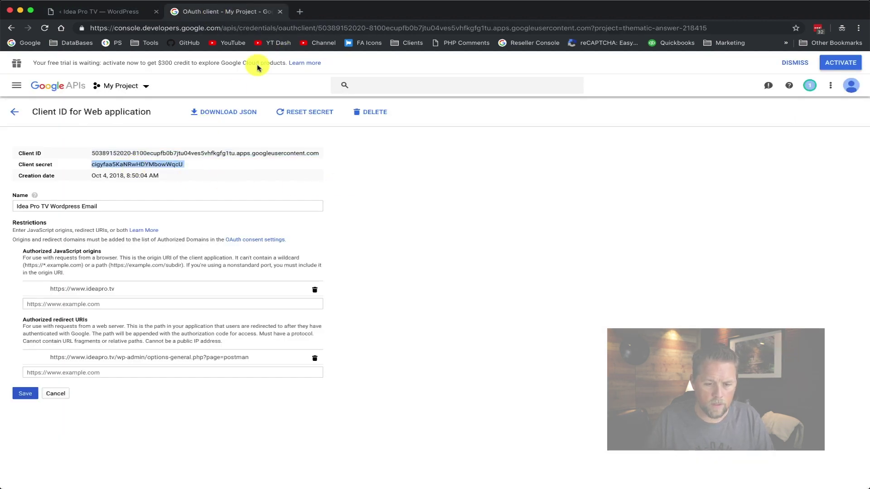
left_click(98, 10)
left_click(390, 295)
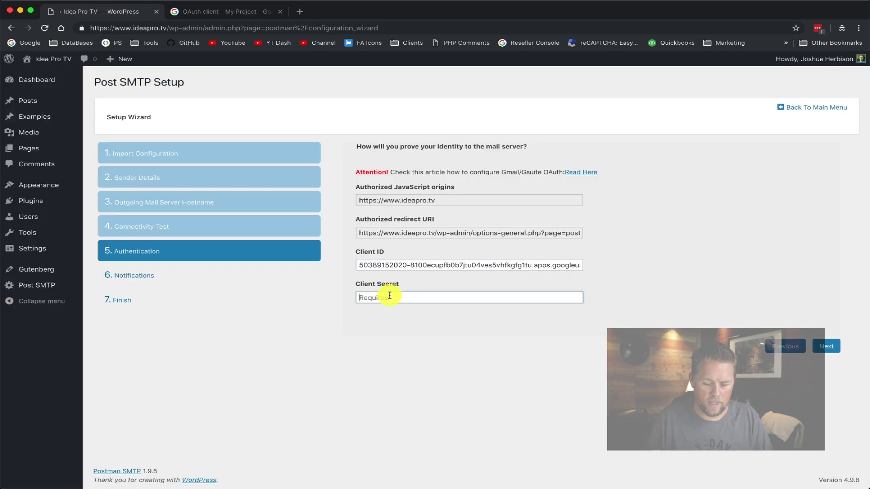
key("super+v")
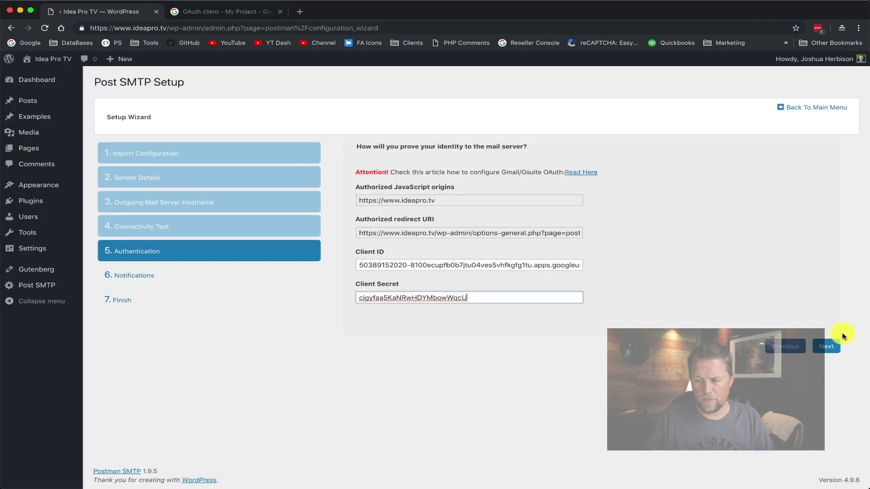
left_click(835, 347)
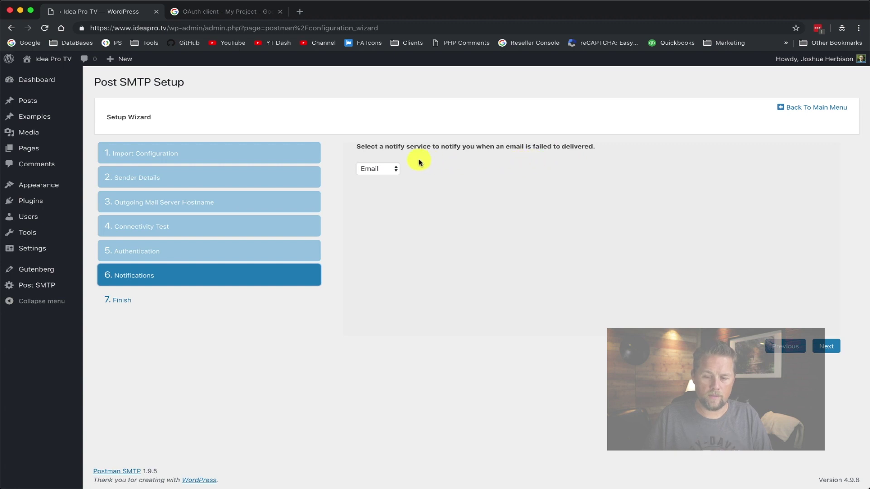
left_click(388, 168)
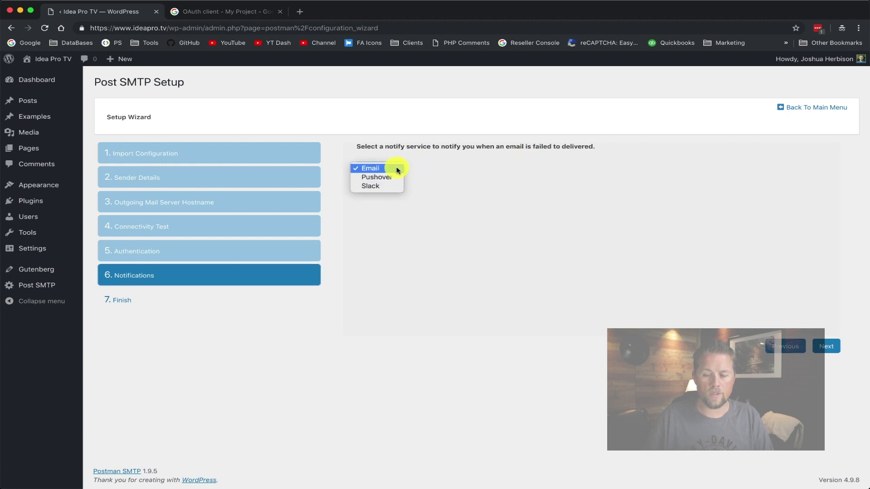
Keep Email as the failure-notification service and finish the Post SMTP wizard to save settings
left_click(453, 168)
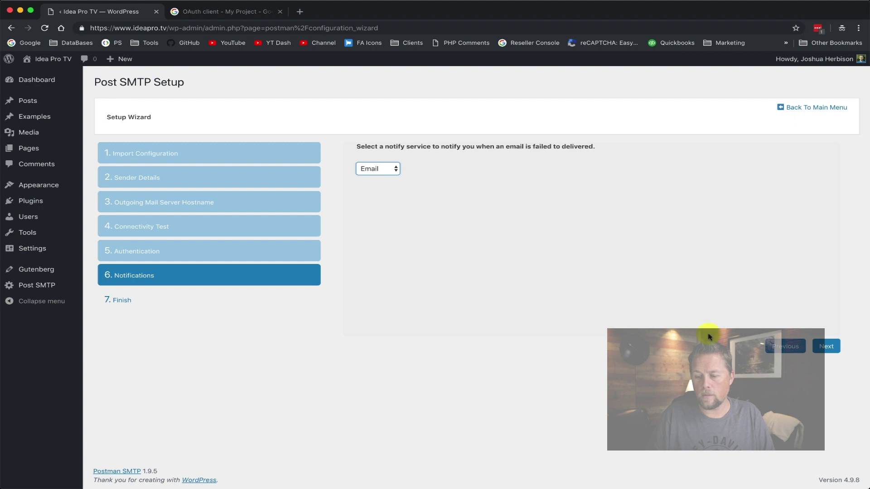
left_click(832, 347)
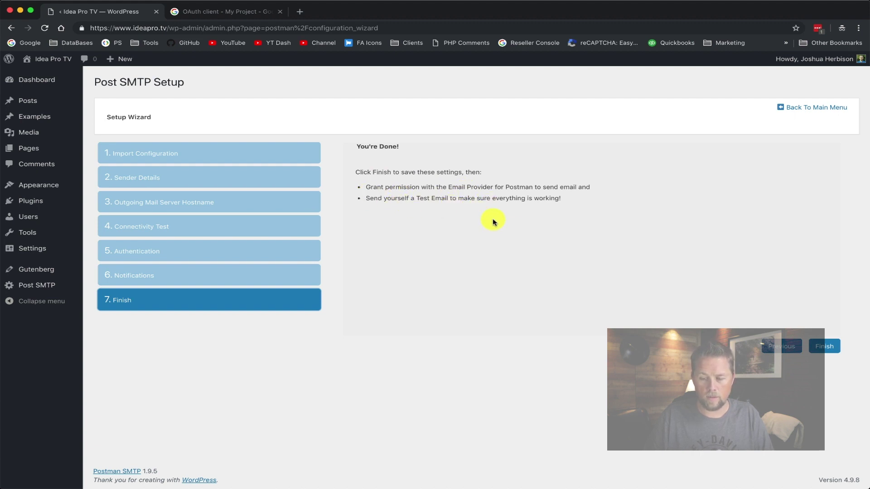
left_click(825, 347)
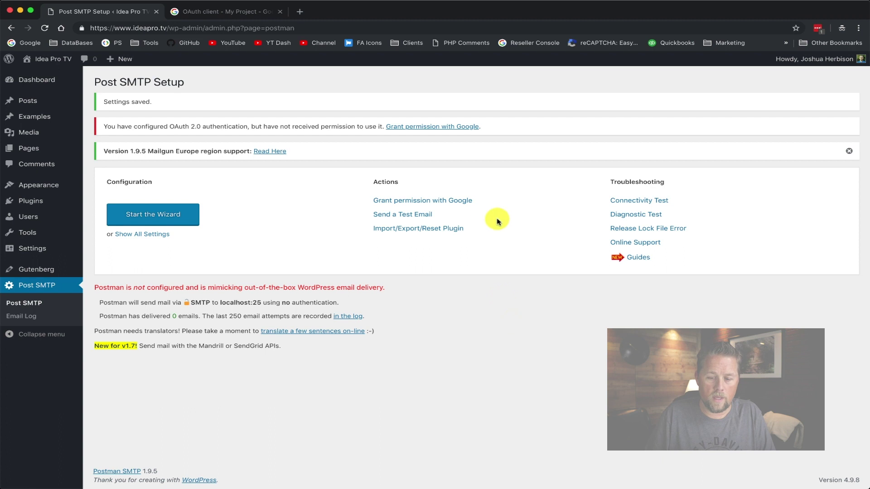
Grant Post SMTP permission with Google, choosing the account and allowing ideapro.tv access
left_click(447, 205)
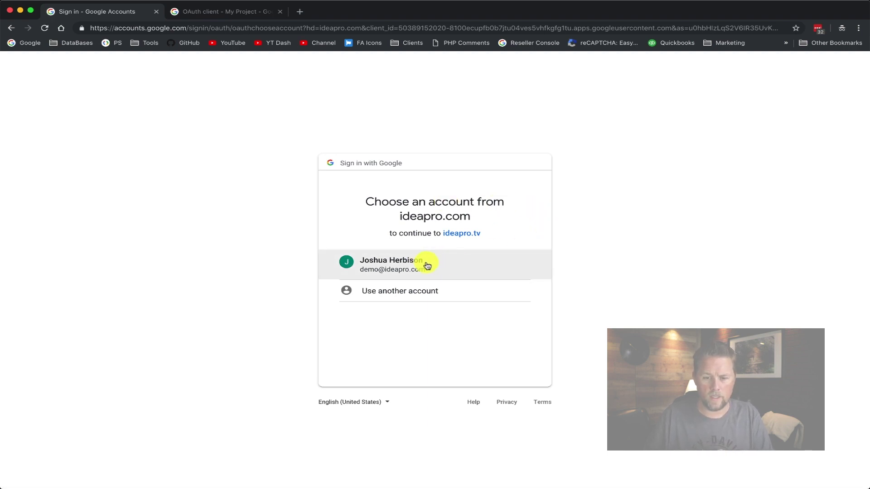
left_click(398, 267)
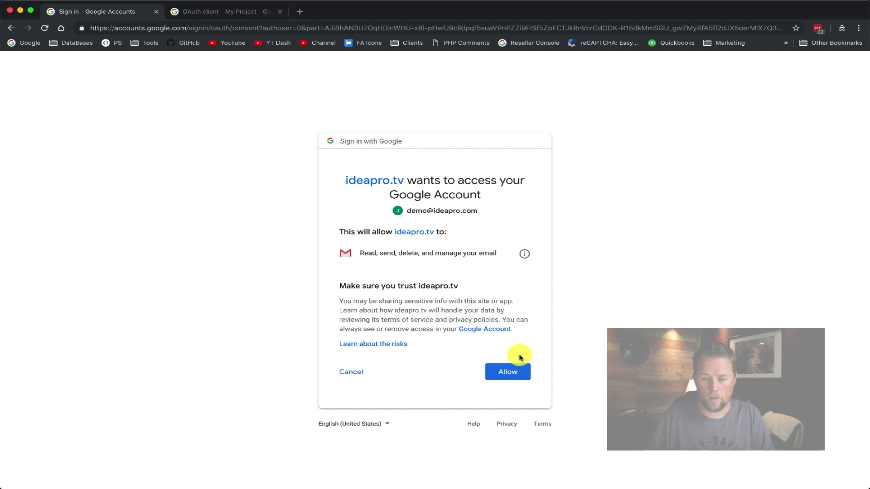
left_click(505, 371)
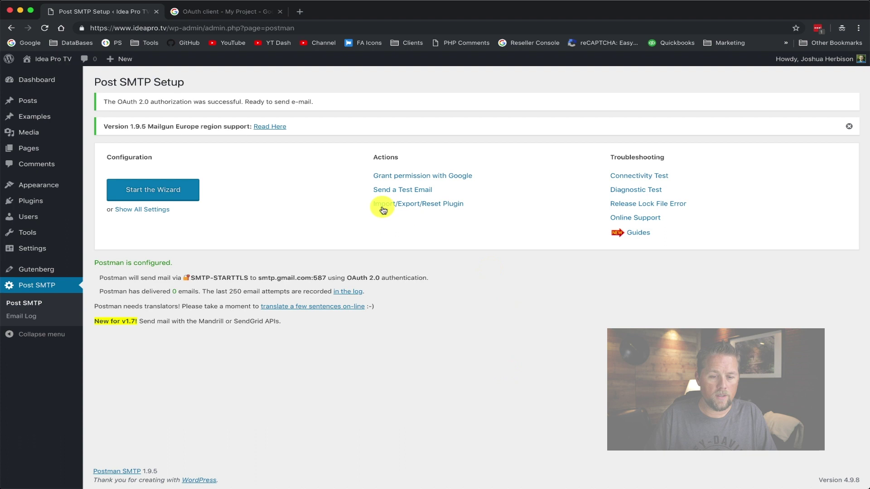
Send a Post SMTP test email to the default recipient and confirm it reports Success
left_click_drag(127, 101, 262, 100)
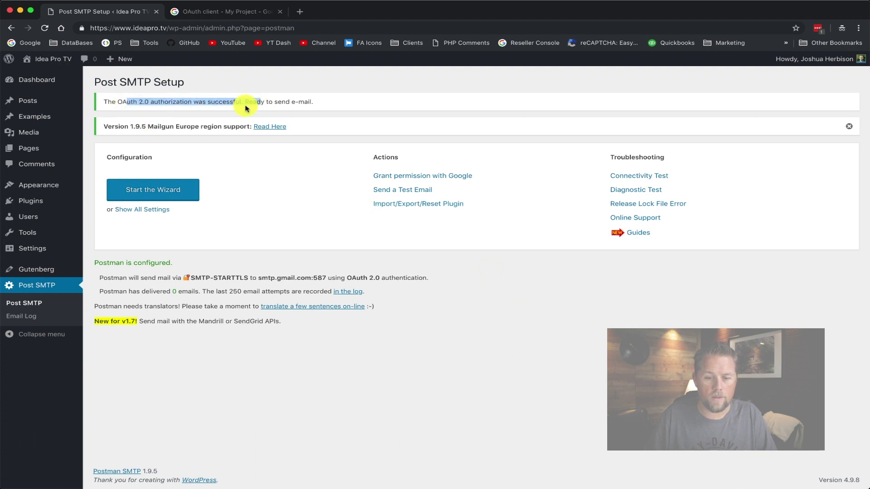
left_click_drag(296, 102, 291, 101)
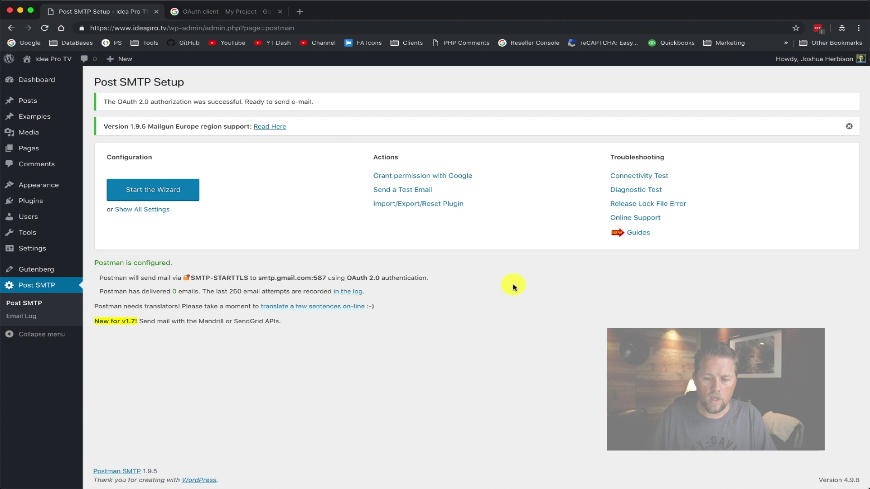
left_click(134, 217)
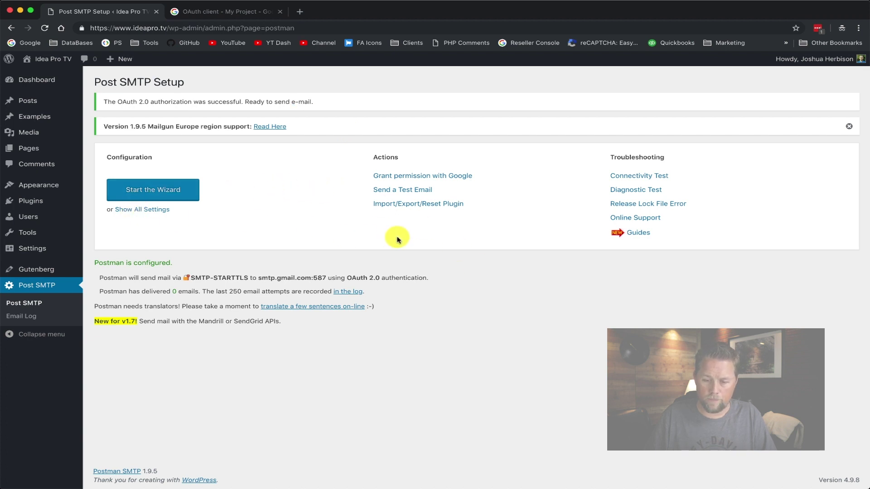
left_click(398, 190)
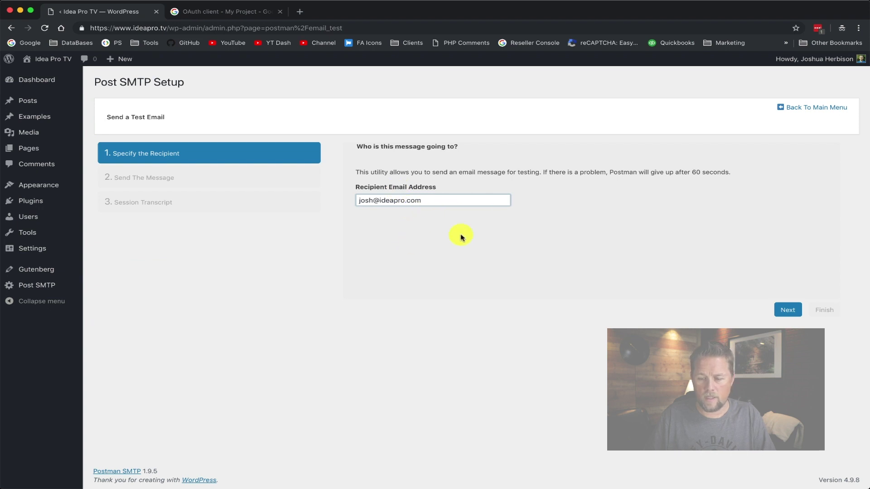
left_click(783, 310)
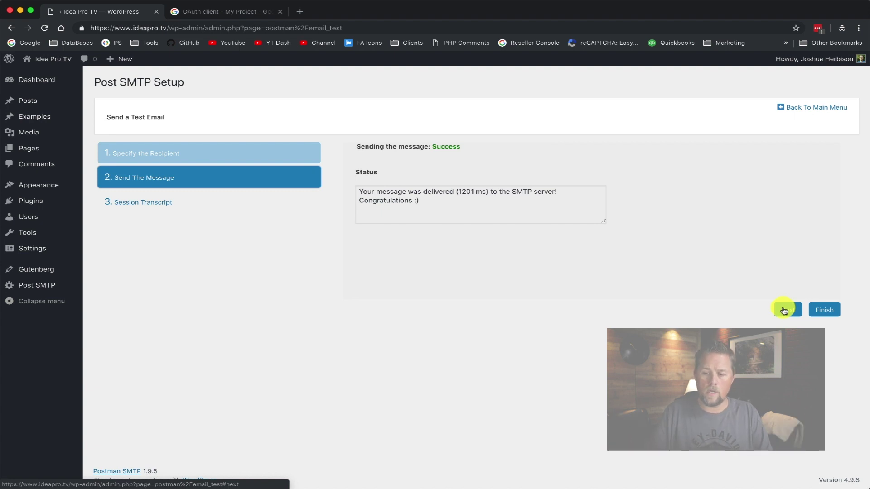
left_click(824, 311)
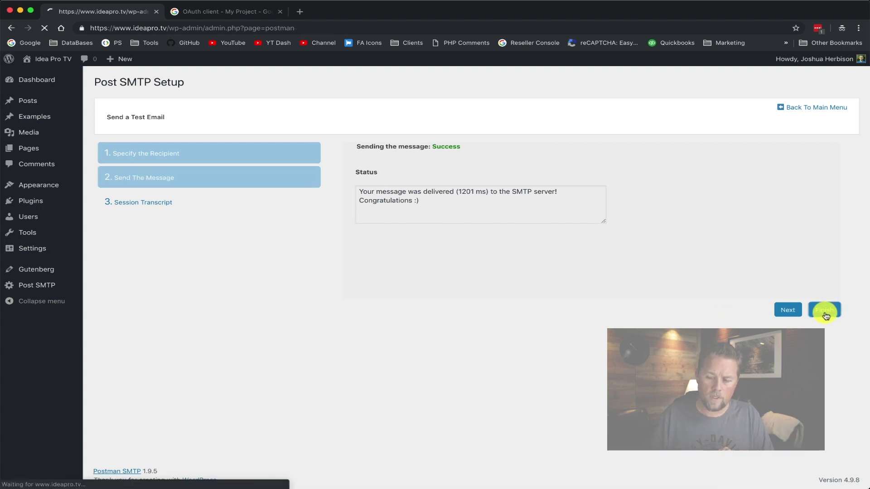